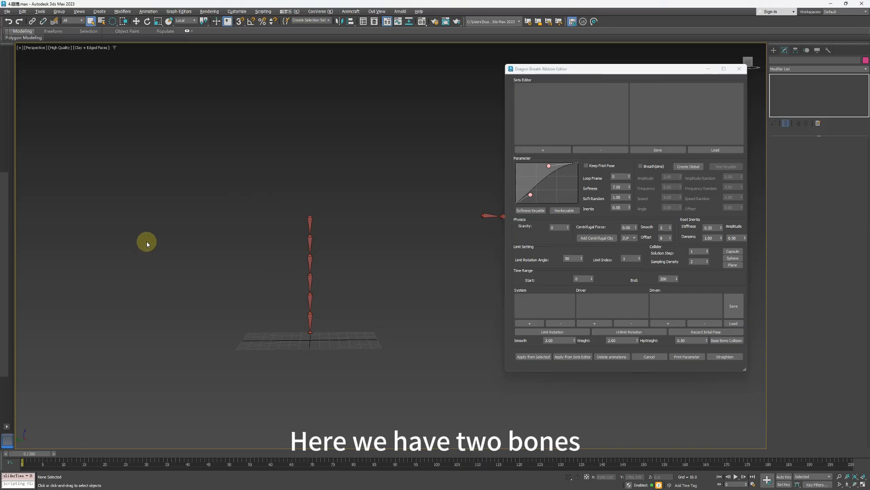
Step: Create a sphere collider at the origin and scale it up uniformly to a large ball around the base of the bone chain
{"action": "middle_click_drag", "start_coordinate": [147, 242], "coordinate": [203, 233]}
{"action": "scroll", "coordinate": [364, 242], "scroll_direction": "up", "scroll_amount": 3}
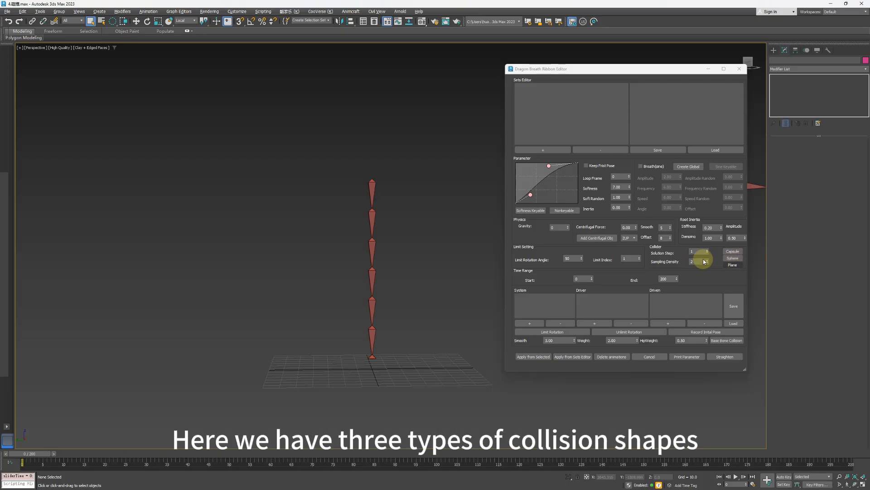
{"action": "left_click", "coordinate": [734, 258]}
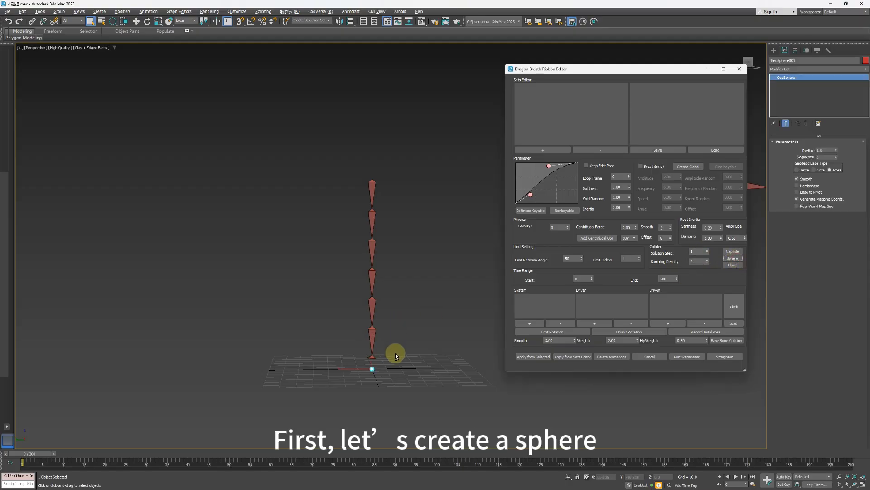
{"action": "key", "text": "r"}
{"action": "middle_click_drag", "start_coordinate": [403, 376], "coordinate": [370, 365], "text": "alt"}
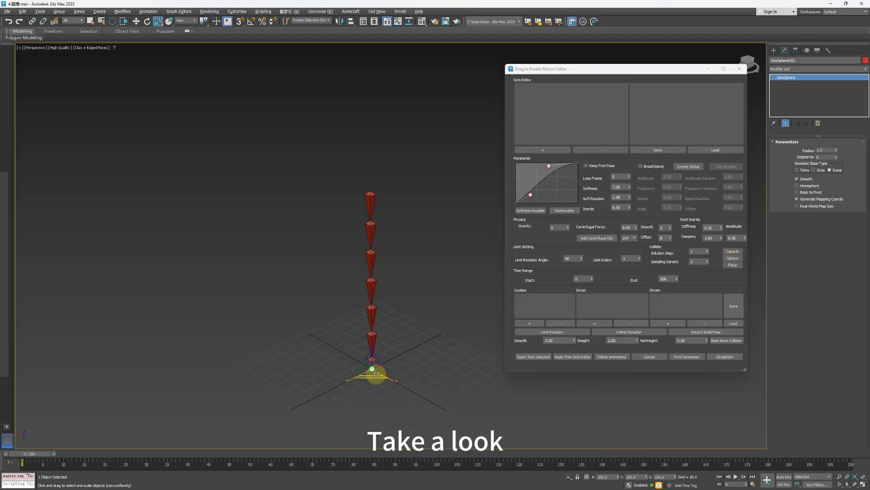
{"action": "left_click_drag", "start_coordinate": [366, 334], "coordinate": [306, 465]}
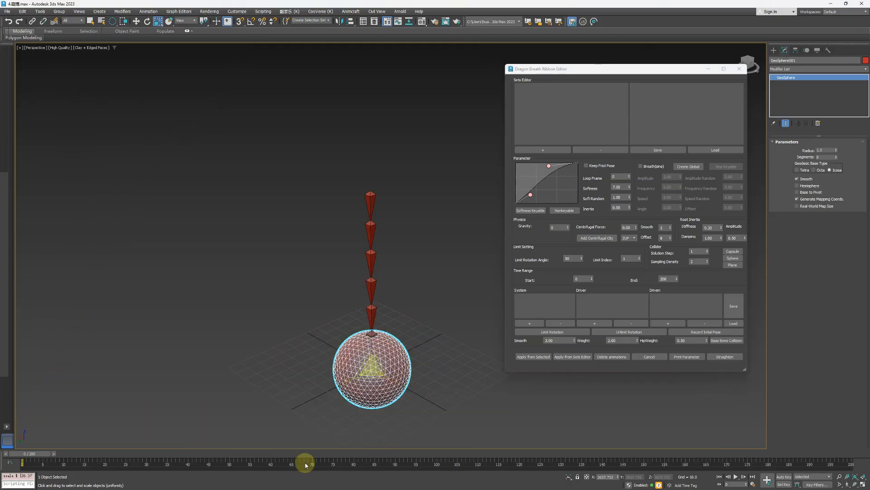
{"action": "middle_click_drag", "start_coordinate": [422, 345], "coordinate": [375, 365], "text": "alt"}
{"action": "left_click_drag", "start_coordinate": [370, 358], "coordinate": [368, 340]}
{"action": "middle_click_drag", "start_coordinate": [424, 341], "coordinate": [403, 343], "text": "alt"}
Step: Move the sphere collider up and sideways until it sits right beside the bone chain, and scrub the timeline to check the motion
{"action": "key", "text": "w"}
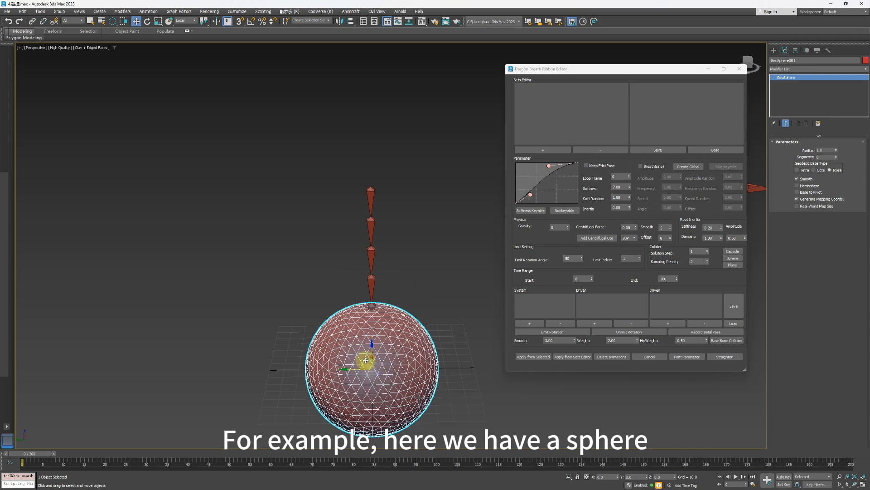
{"action": "left_click_drag", "start_coordinate": [366, 360], "coordinate": [294, 304]}
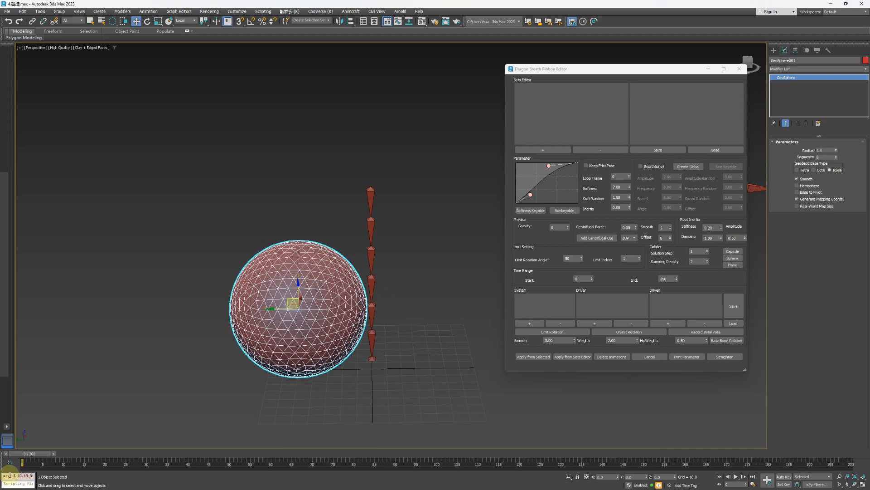
{"action": "left_click_drag", "start_coordinate": [30, 455], "coordinate": [772, 456]}
{"action": "left_click_drag", "start_coordinate": [493, 462], "coordinate": [2, 461]}
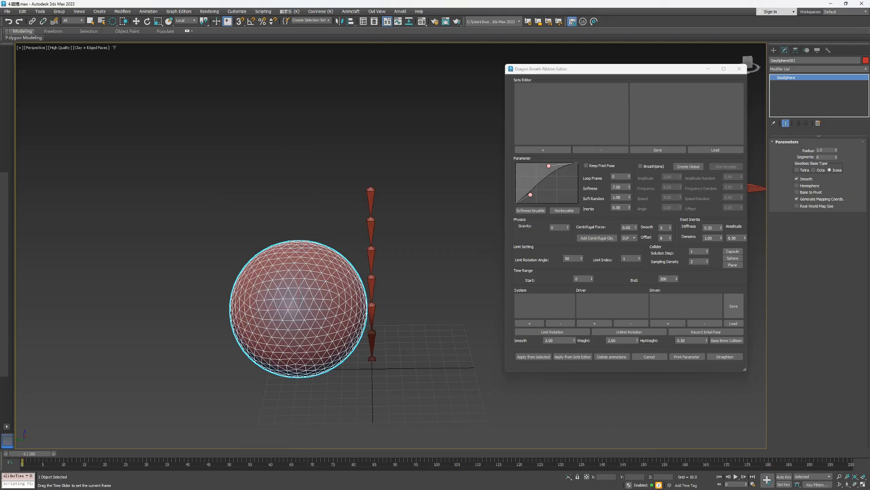
Step: Select the whole bone chain beside the sphere and bake its collision animation from the selection
{"action": "double_click", "coordinate": [368, 189]}
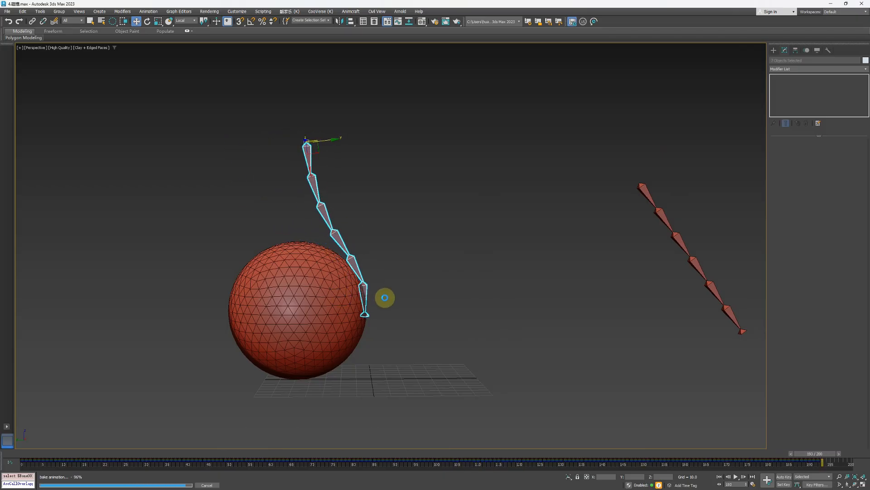
{"action": "middle_click_drag", "start_coordinate": [385, 298], "coordinate": [408, 292], "text": "alt"}
{"action": "scroll", "coordinate": [408, 292], "scroll_direction": "down", "scroll_amount": 3}
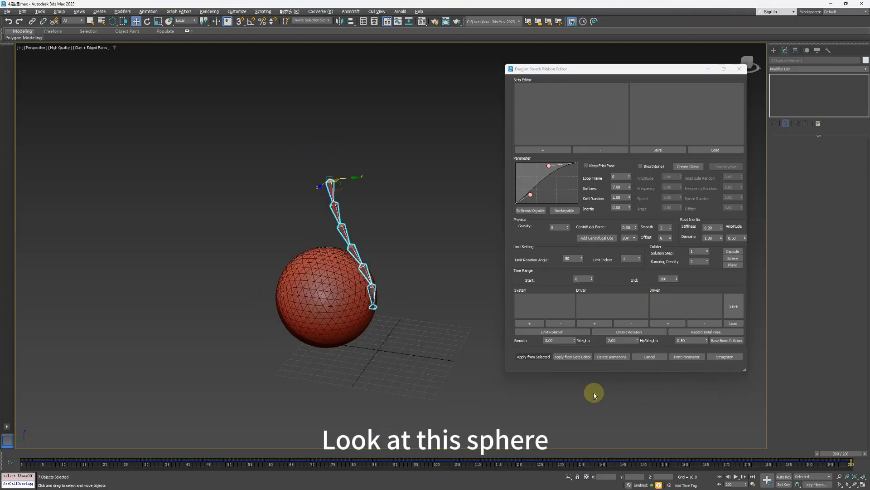
Step: Play back the baked animation and examine from several angles how the bones collide with the sphere
{"action": "left_click", "coordinate": [736, 476]}
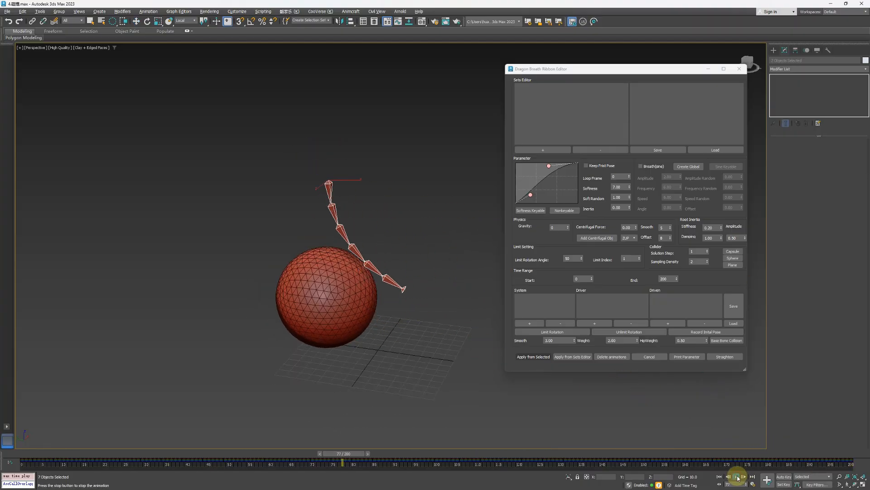
{"action": "middle_click_drag", "start_coordinate": [463, 394], "coordinate": [416, 314], "text": "alt"}
{"action": "scroll", "coordinate": [457, 367], "scroll_direction": "down", "scroll_amount": 3}
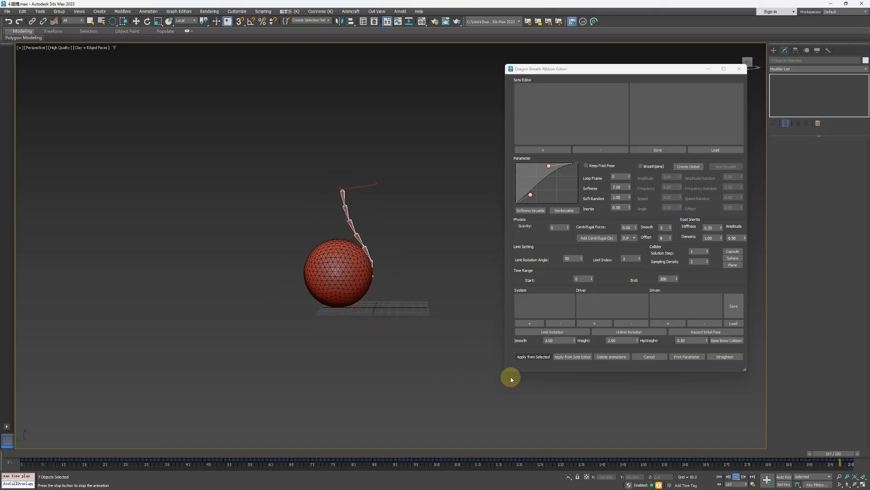
{"action": "left_click", "coordinate": [736, 477]}
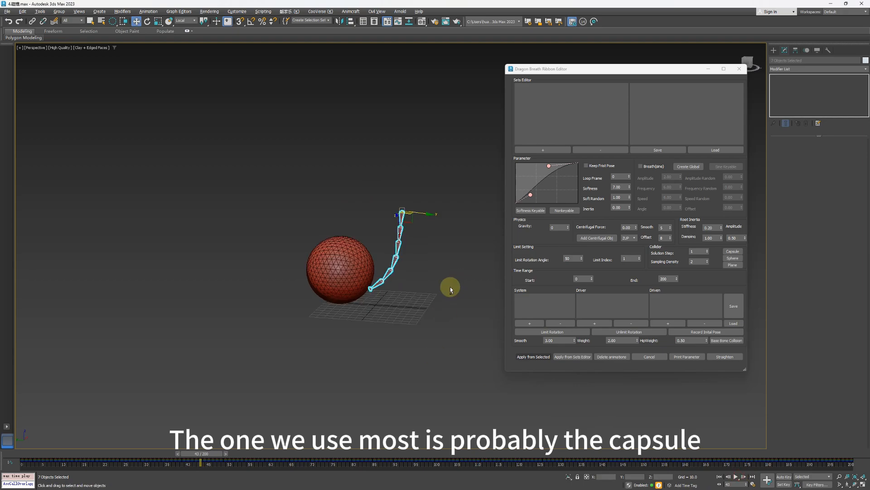
Step: Undo the sphere collision bake and move the sphere collider well away from the bone chain
{"action": "key", "text": "w"}
{"action": "left_click", "coordinate": [347, 291]}
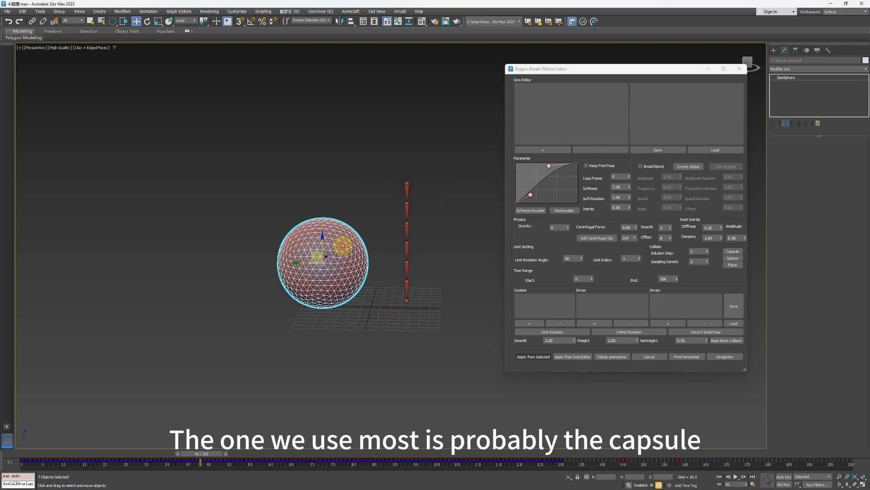
{"action": "middle_click_drag", "start_coordinate": [347, 290], "coordinate": [315, 257], "text": "alt"}
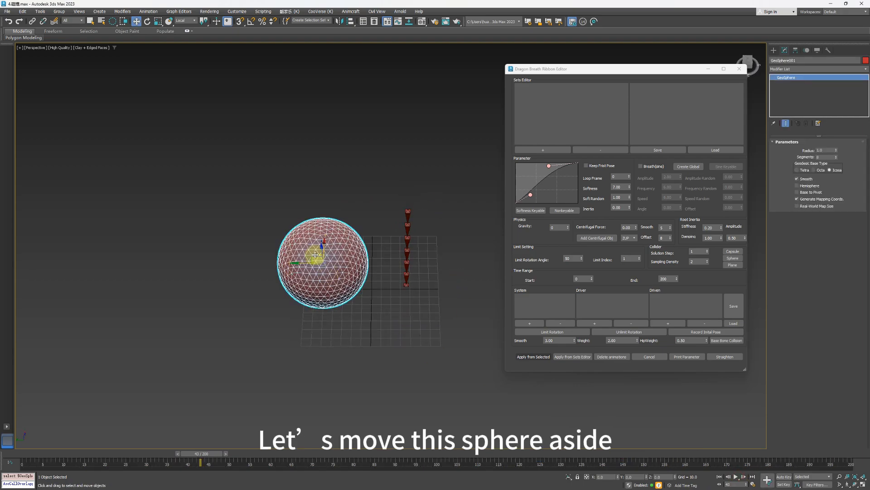
{"action": "left_click_drag", "start_coordinate": [315, 254], "coordinate": [189, 190]}
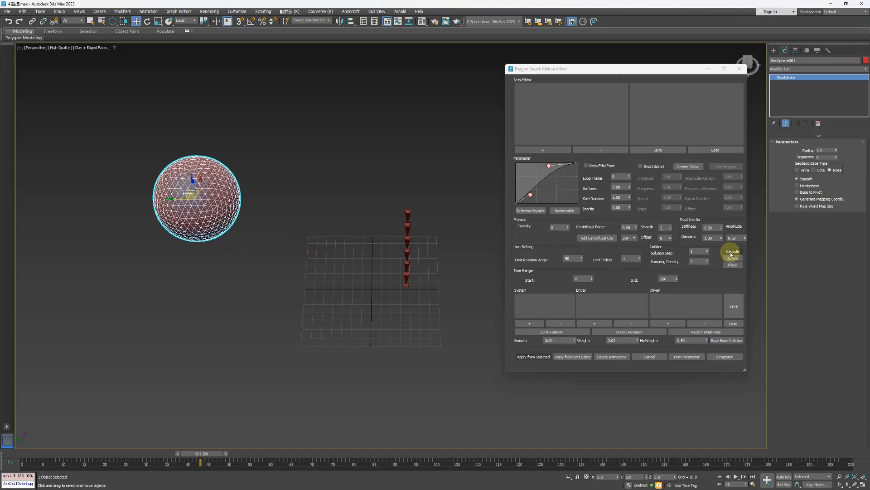
Step: Create a capsule collider, scale it up uniformly, and shift it slightly along Y to stand just beside the bone chain
{"action": "left_click", "coordinate": [371, 287]}
{"action": "middle_click_drag", "start_coordinate": [385, 314], "coordinate": [370, 289], "text": "alt"}
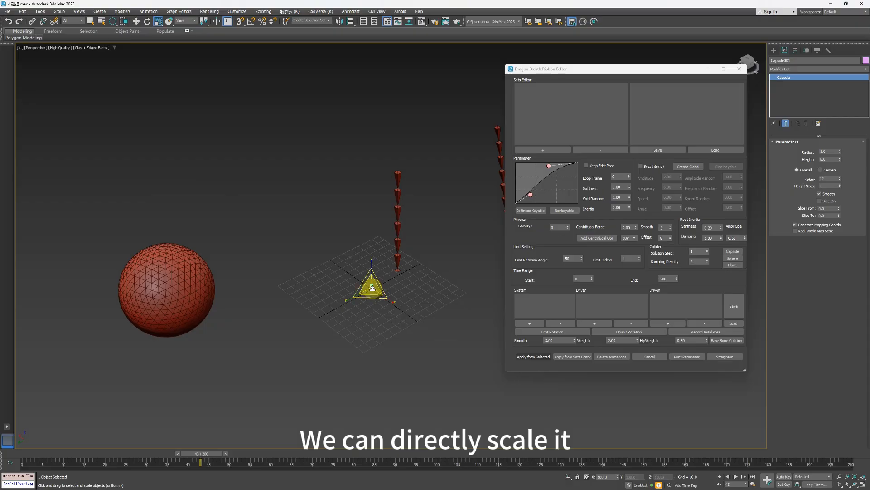
{"action": "left_click_drag", "start_coordinate": [356, 231], "coordinate": [347, 101]}
{"action": "mouse_move", "coordinate": [372, 287]}
{"action": "left_mouse_down"}
{"action": "mouse_move", "coordinate": [370, 264]}
{"action": "mouse_move", "coordinate": [370, 272]}
{"action": "left_mouse_up"}
{"action": "middle_click_drag", "start_coordinate": [420, 244], "coordinate": [377, 285], "text": "alt"}
{"action": "key", "text": "w"}
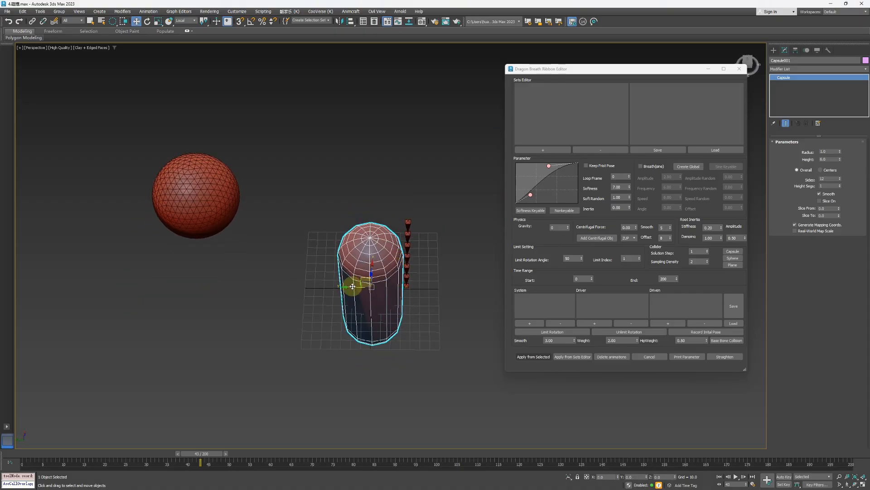
{"action": "left_click_drag", "start_coordinate": [342, 286], "coordinate": [332, 286]}
Step: Select the whole bone chain beside the upright capsule and bake its collision animation from the selection
{"action": "middle_click_drag", "start_coordinate": [399, 284], "coordinate": [406, 156], "text": "alt"}
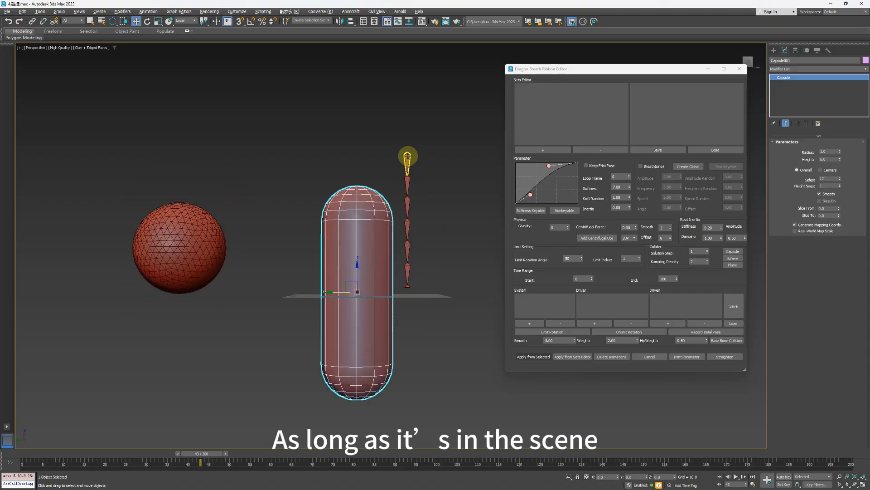
{"action": "double_click", "coordinate": [407, 155]}
{"action": "left_click", "coordinate": [543, 359]}
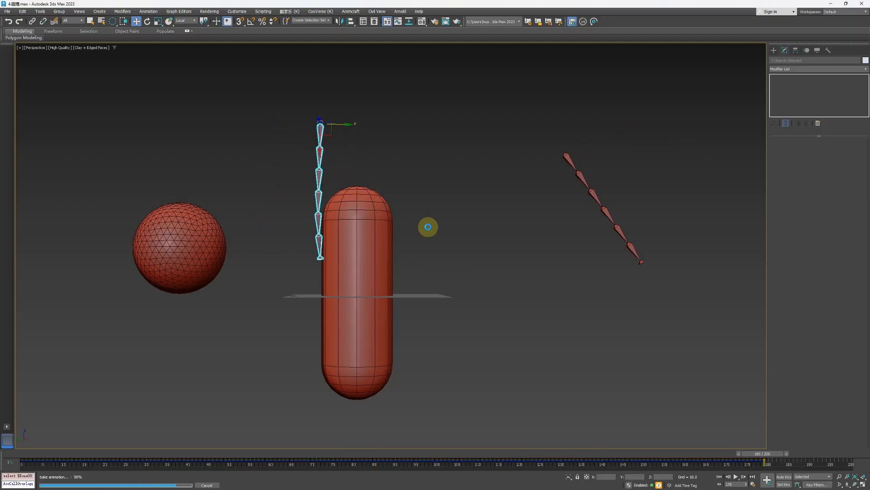
{"action": "middle_click_drag", "start_coordinate": [445, 229], "coordinate": [407, 278]}
Step: Play back the upright capsule collision from different angles and undo the bake
{"action": "left_click", "coordinate": [736, 476]}
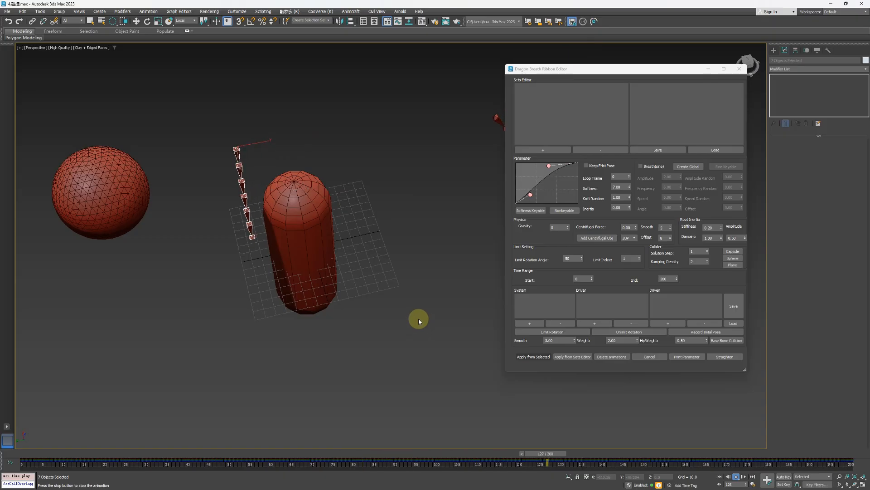
{"action": "middle_click_drag", "start_coordinate": [418, 318], "coordinate": [335, 280], "text": "alt"}
{"action": "left_click", "coordinate": [737, 477]}
{"action": "key", "text": "ctrl+z"}
Step: Rotate the capsule collider to lie horizontally and raise it to the middle height of the bone chain
{"action": "left_click", "coordinate": [335, 279]}
{"action": "key", "text": "e"}
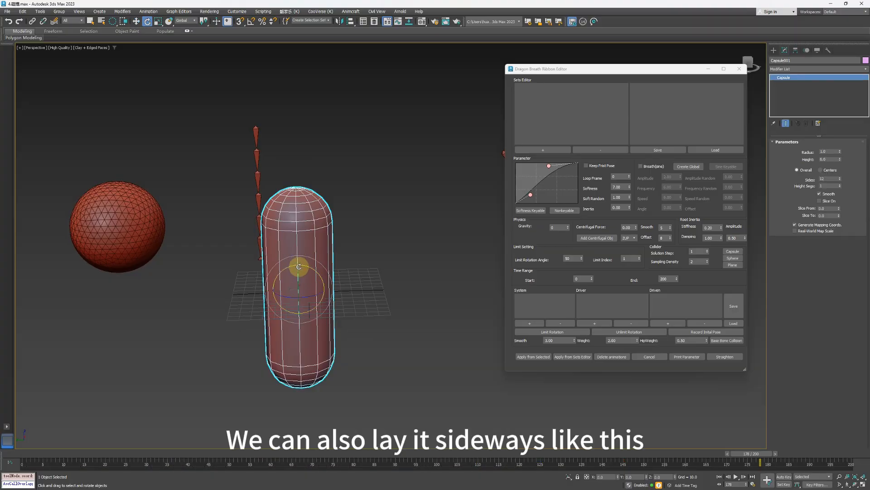
{"action": "left_click_drag", "start_coordinate": [298, 260], "coordinate": [298, 330]}
{"action": "key", "text": "w"}
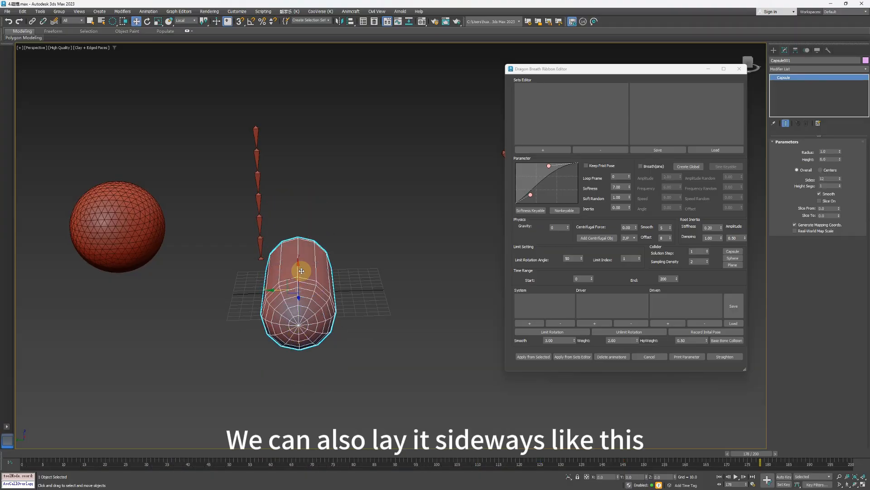
{"action": "left_click_drag", "start_coordinate": [301, 237], "coordinate": [303, 172]}
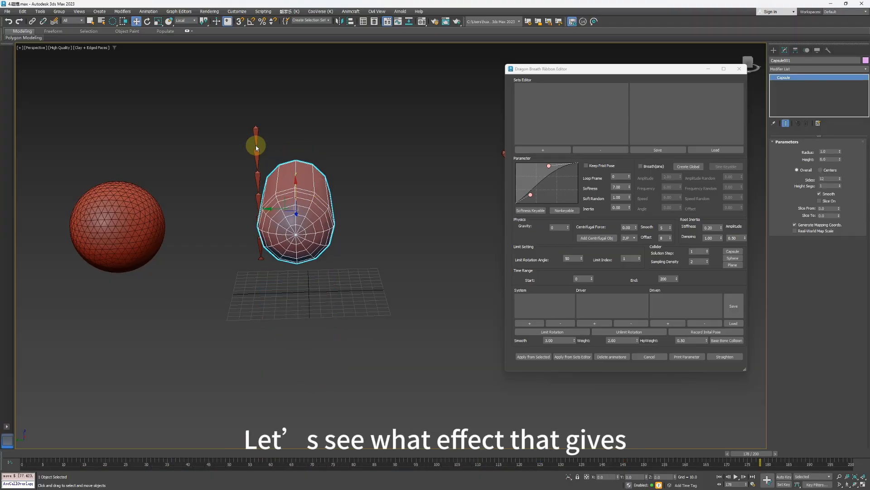
Step: Select the whole bone chain and bake its collision animation against the horizontal capsule, then clear the selection
{"action": "double_click", "coordinate": [258, 130]}
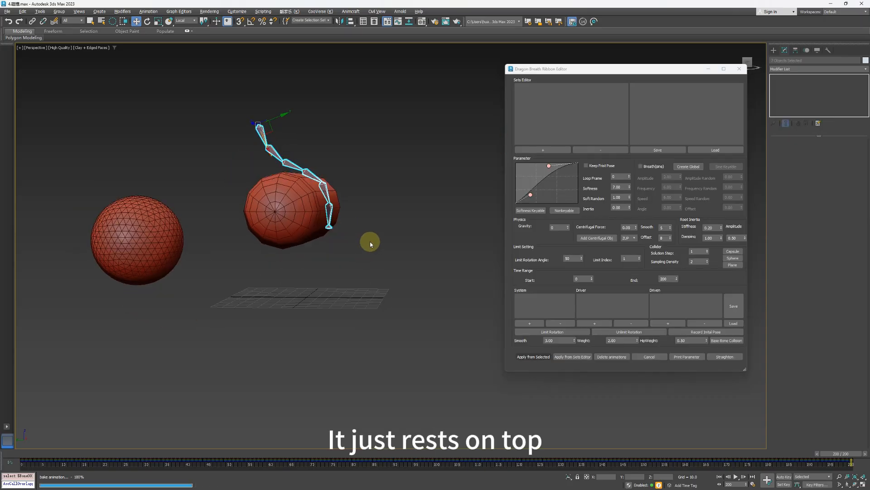
{"action": "left_click", "coordinate": [371, 240]}
{"action": "middle_click_drag", "start_coordinate": [371, 225], "coordinate": [399, 262]}
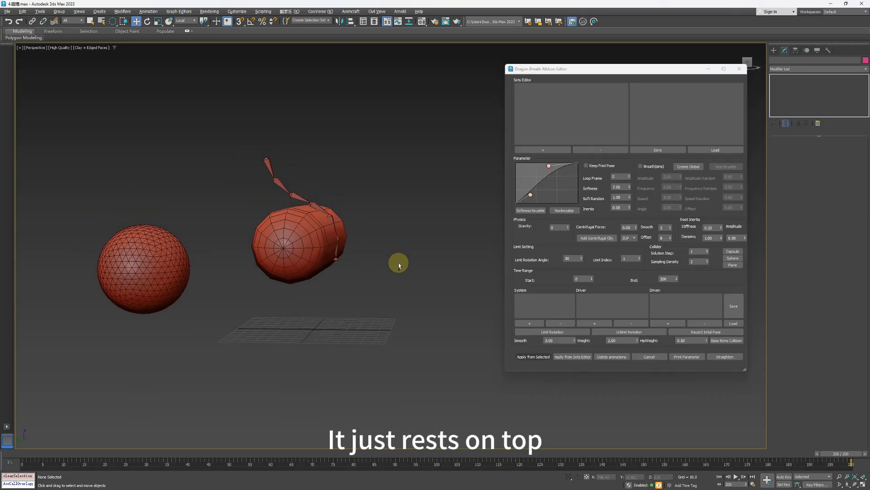
Step: Play back the horizontal capsule collision and undo the bake to restore the bone chain's original animation
{"action": "left_click", "coordinate": [736, 477]}
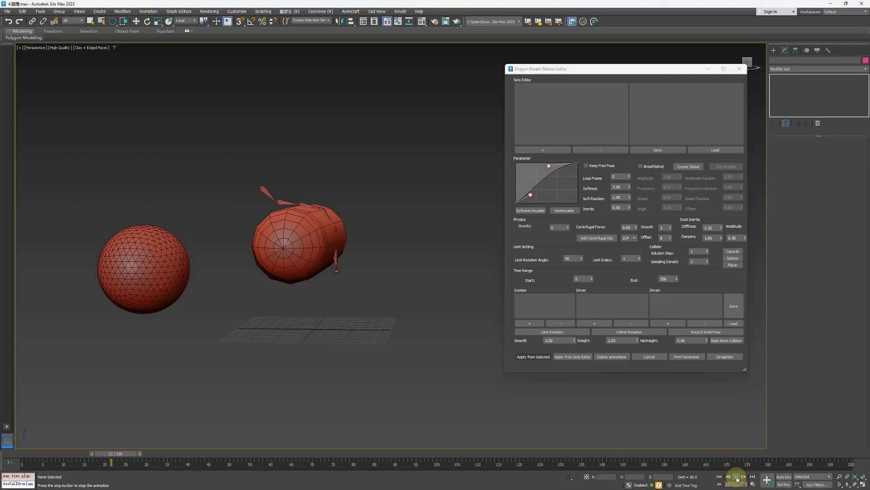
{"action": "left_click", "coordinate": [737, 478]}
{"action": "mouse_move", "coordinate": [373, 351]}
{"action": "middle_mouse_down", "text": "alt"}
{"action": "mouse_move", "coordinate": [382, 341]}
{"action": "mouse_move", "coordinate": [371, 341]}
{"action": "middle_mouse_up", "text": "alt"}
{"action": "key", "text": "ctrl+z"}
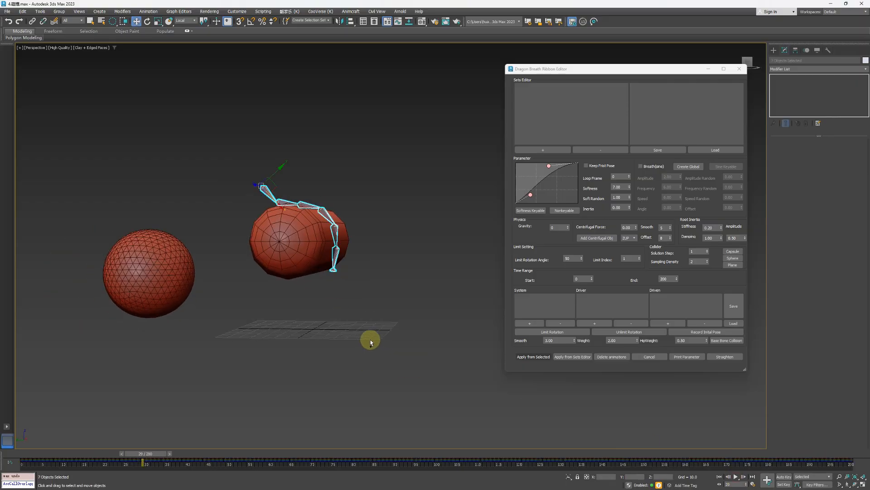
{"action": "key", "text": "ctrl+z"}
{"action": "middle_click_drag", "start_coordinate": [344, 292], "coordinate": [351, 299], "text": "alt"}
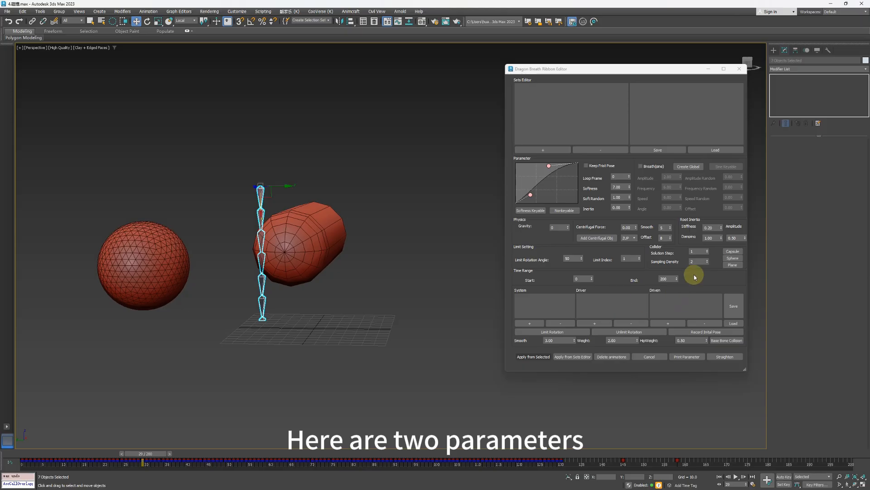
Step: Scrub the timeline from frame 0 and back to examine how the individual bone segments pass the capsule
{"action": "left_click", "coordinate": [698, 253]}
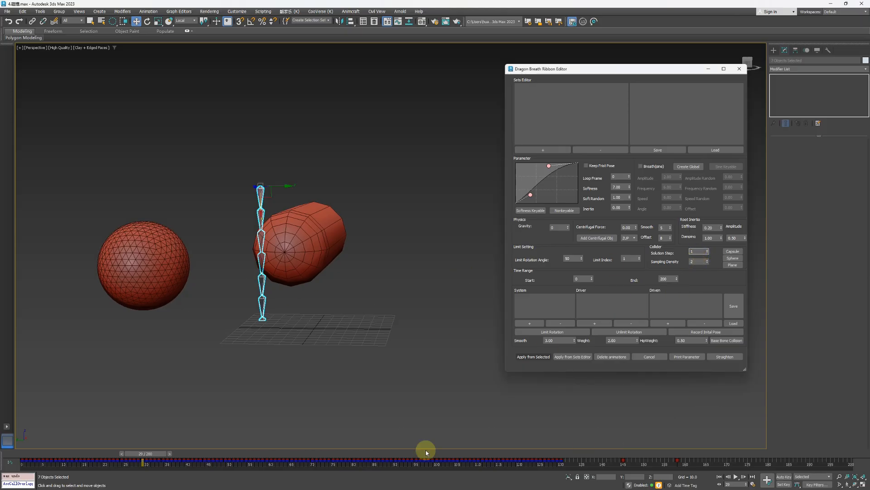
{"action": "left_click_drag", "start_coordinate": [141, 453], "coordinate": [28, 454]}
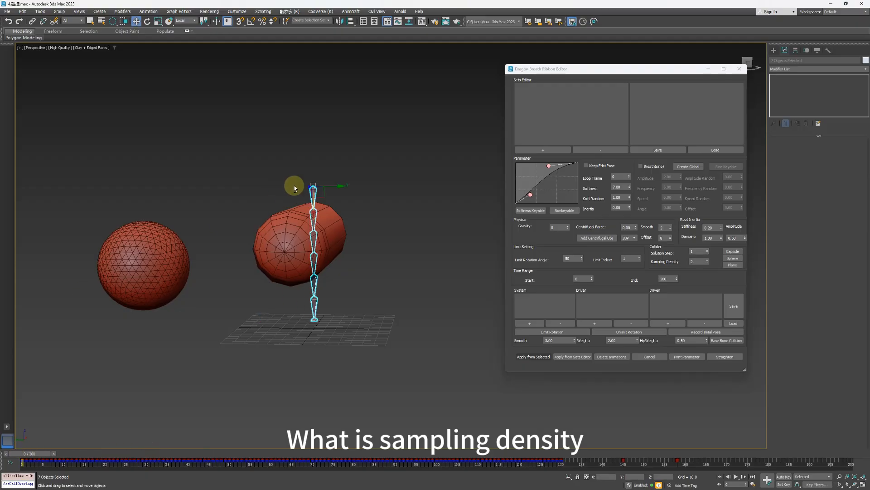
{"action": "scroll", "coordinate": [295, 186], "scroll_direction": "up", "scroll_amount": 2}
{"action": "mouse_move", "coordinate": [294, 186]}
{"action": "middle_mouse_down", "text": "alt"}
{"action": "mouse_move", "coordinate": [318, 188]}
{"action": "mouse_move", "coordinate": [304, 190]}
{"action": "middle_mouse_up", "text": "alt"}
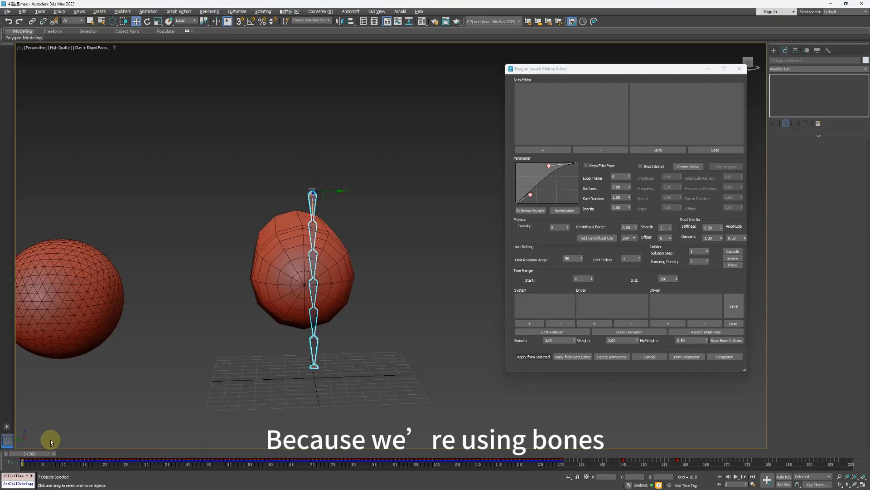
{"action": "left_click_drag", "start_coordinate": [33, 452], "coordinate": [404, 431]}
{"action": "key", "text": "Home"}
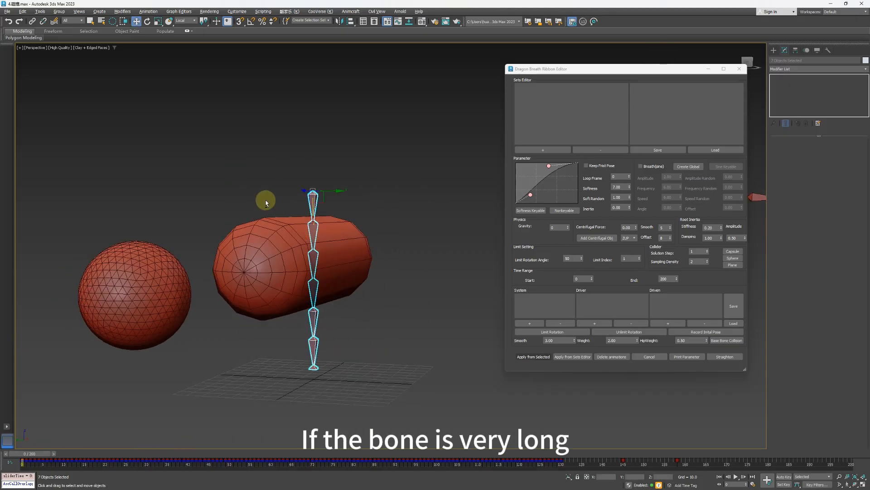
Step: In the Left view, move the selected bone chain far off to the side, clear of the sphere and capsule
{"action": "middle_click_drag", "start_coordinate": [266, 202], "coordinate": [339, 238], "text": "alt"}
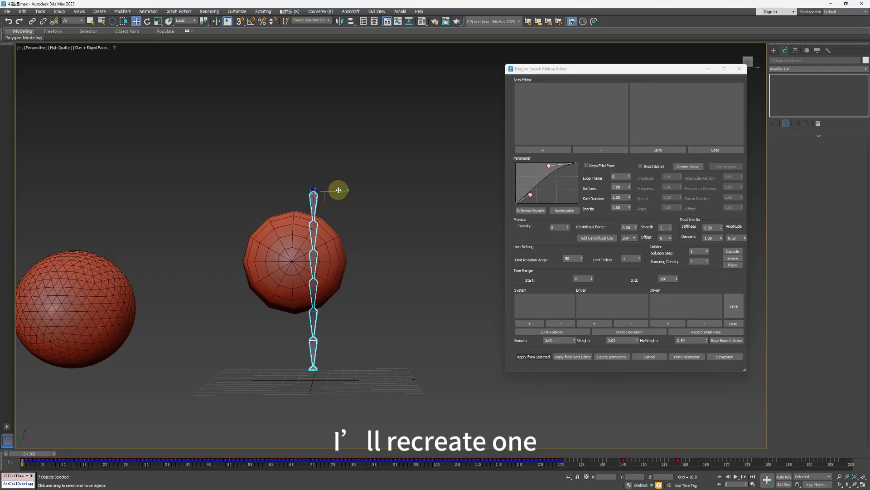
{"action": "middle_click_drag", "start_coordinate": [356, 248], "coordinate": [370, 321]}
{"action": "key", "text": "l"}
{"action": "scroll", "coordinate": [371, 321], "scroll_direction": "down", "scroll_amount": 3}
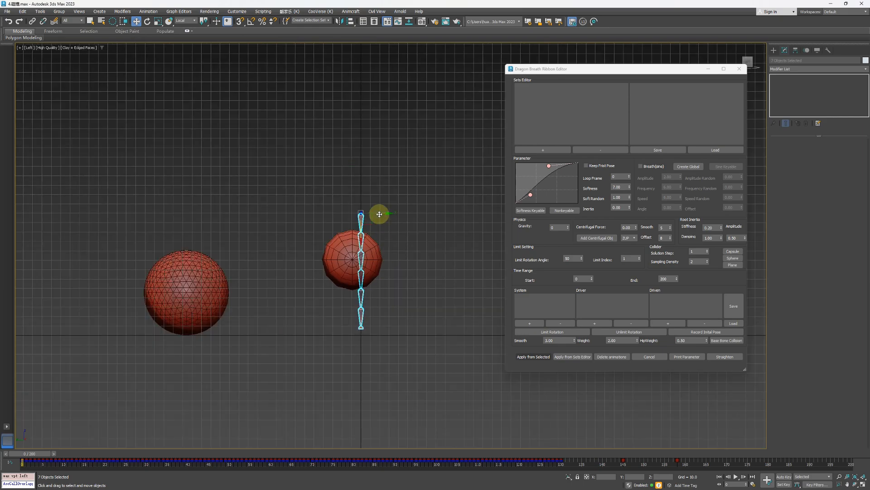
{"action": "left_click_drag", "start_coordinate": [386, 214], "coordinate": [555, 236]}
{"action": "middle_click_drag", "start_coordinate": [395, 166], "coordinate": [379, 178]}
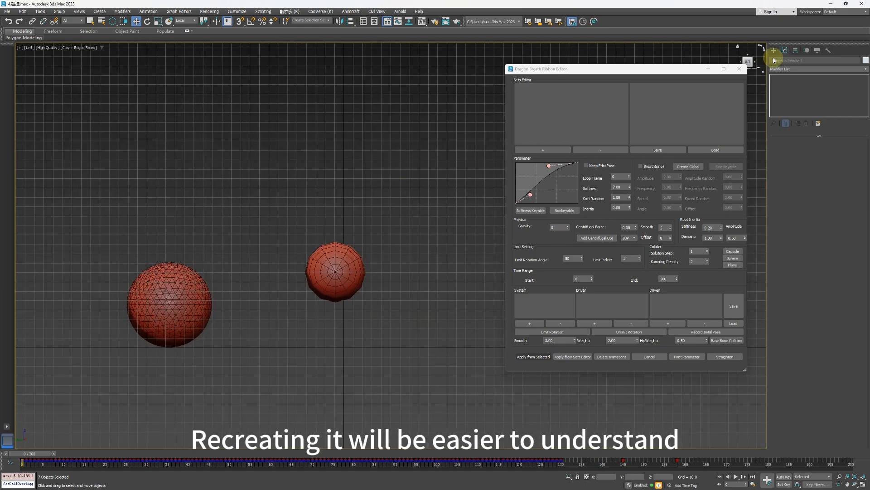
Step: Create a chain of three long bones with the Bones tool, slanting down past the capsule's side away from the sphere
{"action": "left_click", "coordinate": [774, 51]}
{"action": "left_click", "coordinate": [827, 61]}
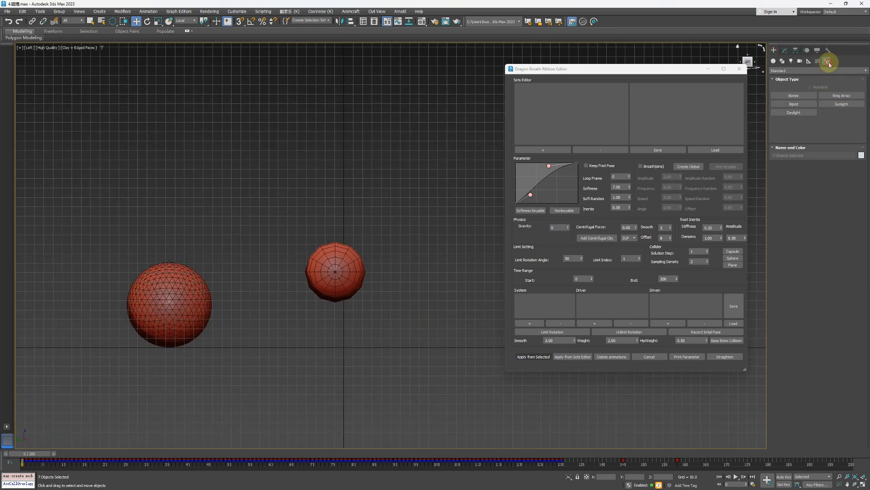
{"action": "left_click", "coordinate": [796, 95]}
{"action": "scroll", "coordinate": [349, 203], "scroll_direction": "up", "scroll_amount": 2}
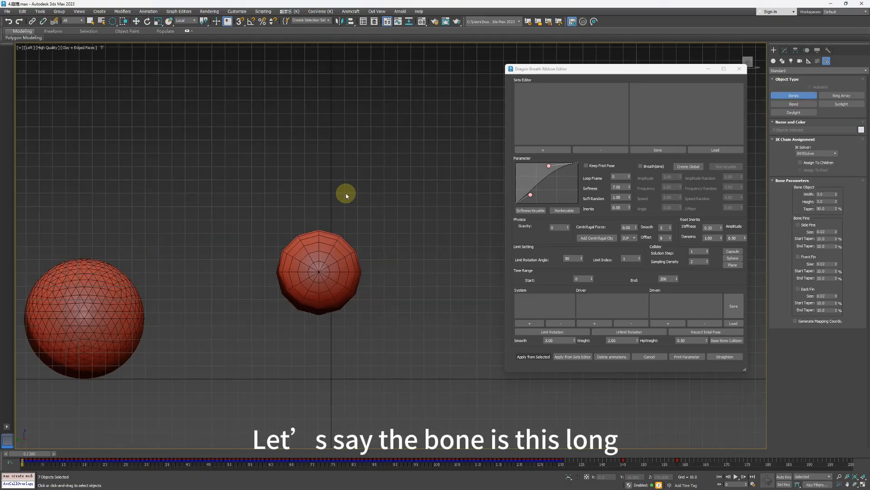
{"action": "left_click", "coordinate": [343, 179]}
{"action": "left_click", "coordinate": [358, 241]}
{"action": "left_click", "coordinate": [374, 286]}
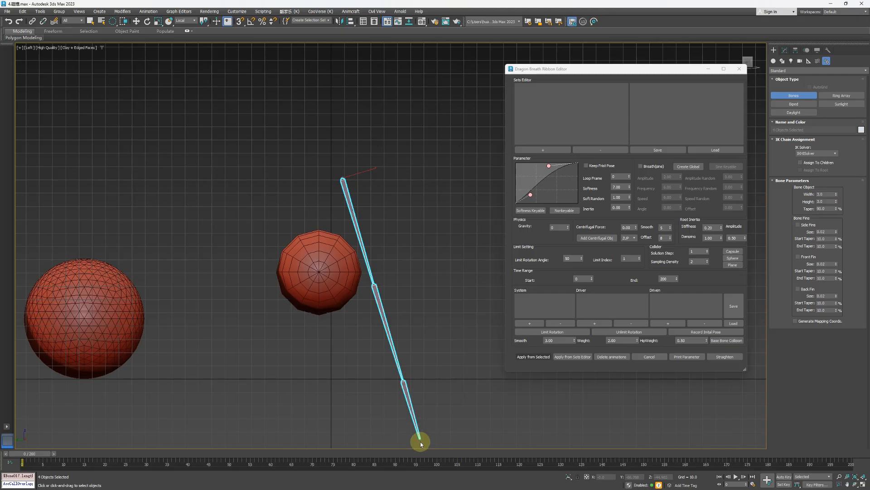
{"action": "right_click", "coordinate": [425, 449]}
Step: Move the new chain's root bone into the capsule, then back out clear of it on the side away from the sphere
{"action": "middle_click_drag", "start_coordinate": [414, 313], "coordinate": [418, 291]}
{"action": "key", "text": "w"}
{"action": "left_click", "coordinate": [348, 162]}
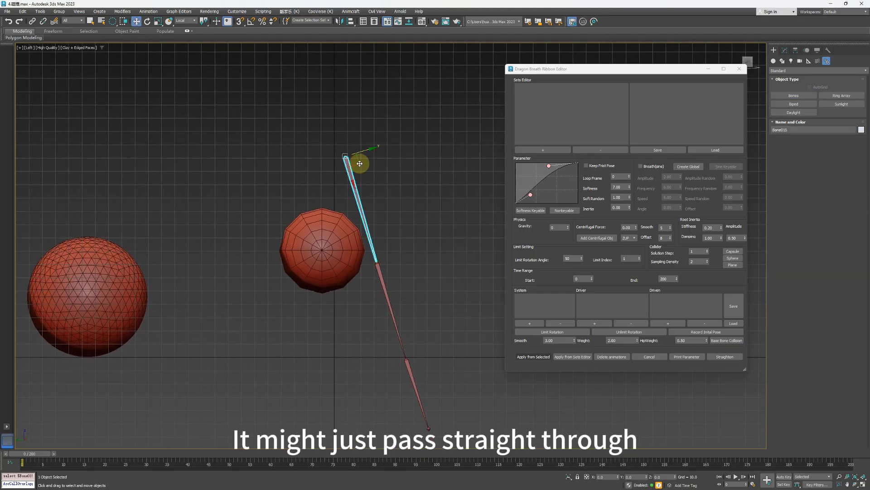
{"action": "left_click_drag", "start_coordinate": [359, 162], "coordinate": [311, 213]}
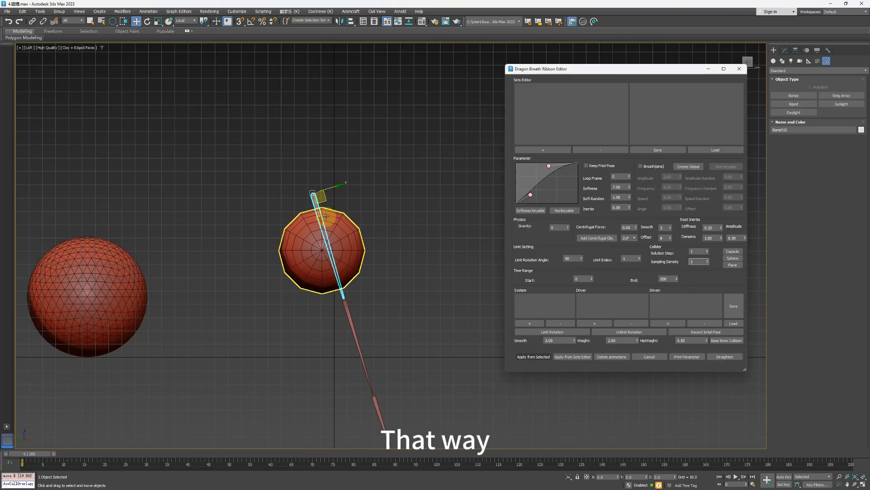
{"action": "left_click_drag", "start_coordinate": [326, 200], "coordinate": [369, 175]}
{"action": "key", "text": "ctrl+z"}
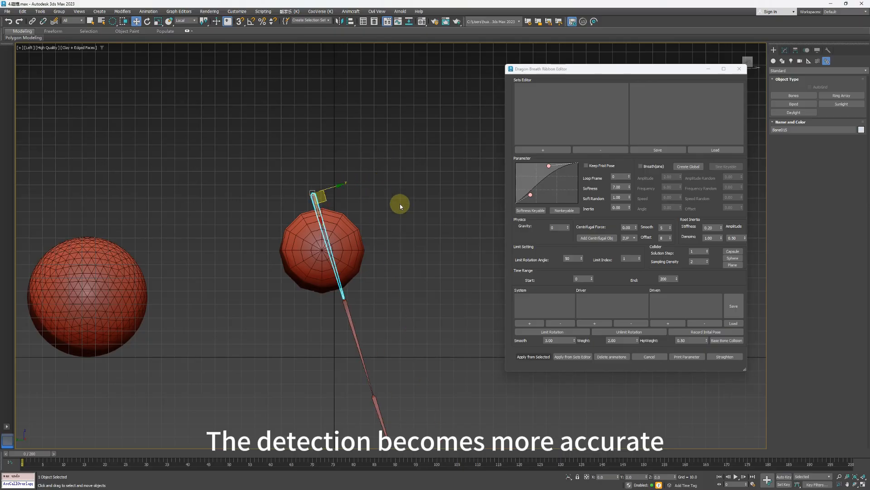
{"action": "left_click_drag", "start_coordinate": [325, 196], "coordinate": [388, 180]}
{"action": "middle_click_drag", "start_coordinate": [416, 212], "coordinate": [396, 209]}
Step: Turn on Auto Key and key the root bone at a higher position at frame 42, then return to frame 0
{"action": "key", "text": "n"}
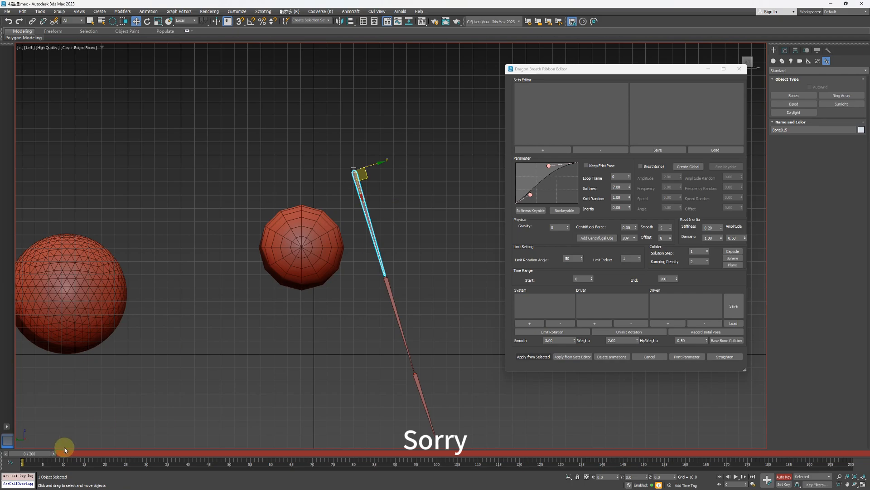
{"action": "left_click_drag", "start_coordinate": [44, 455], "coordinate": [211, 454]}
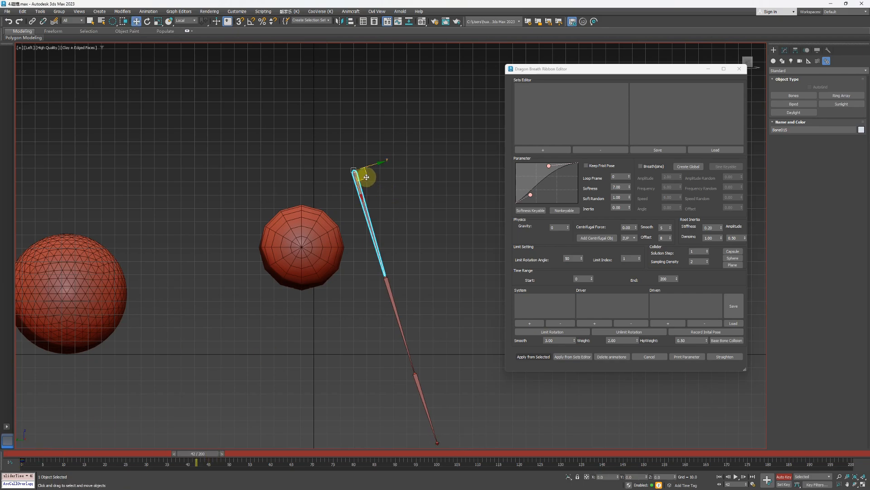
{"action": "left_click_drag", "start_coordinate": [366, 176], "coordinate": [359, 111]}
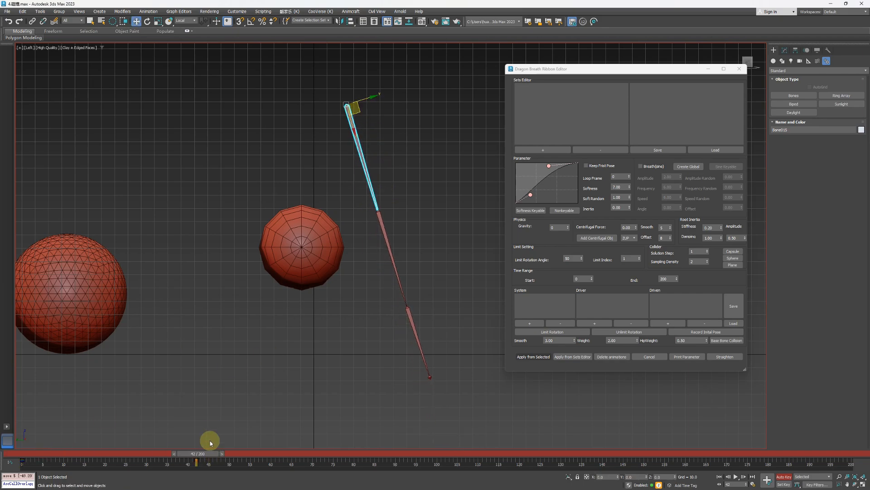
{"action": "left_click_drag", "start_coordinate": [210, 452], "coordinate": [41, 452]}
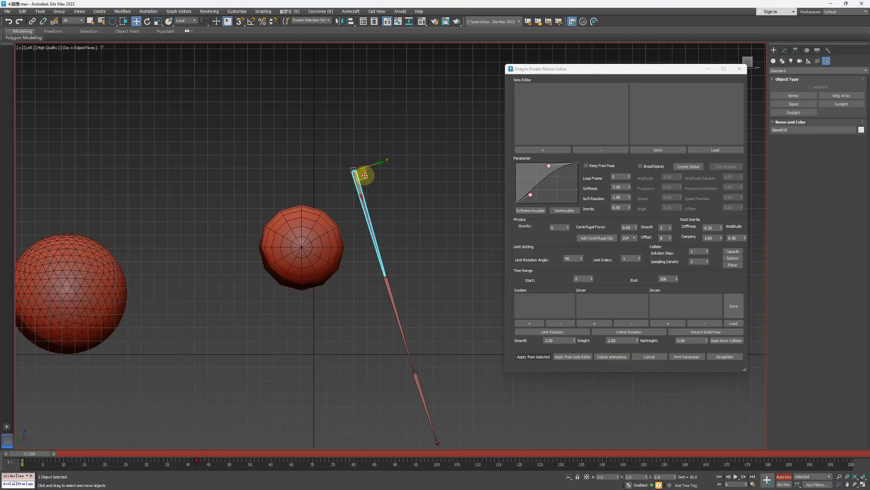
Step: At frame 0, raise the root bone well above the capsule while keeping the chain clear of its side
{"action": "double_click", "coordinate": [364, 179]}
{"action": "left_click", "coordinate": [376, 186]}
{"action": "left_click", "coordinate": [360, 183]}
{"action": "left_click_drag", "start_coordinate": [366, 178], "coordinate": [345, 102]}
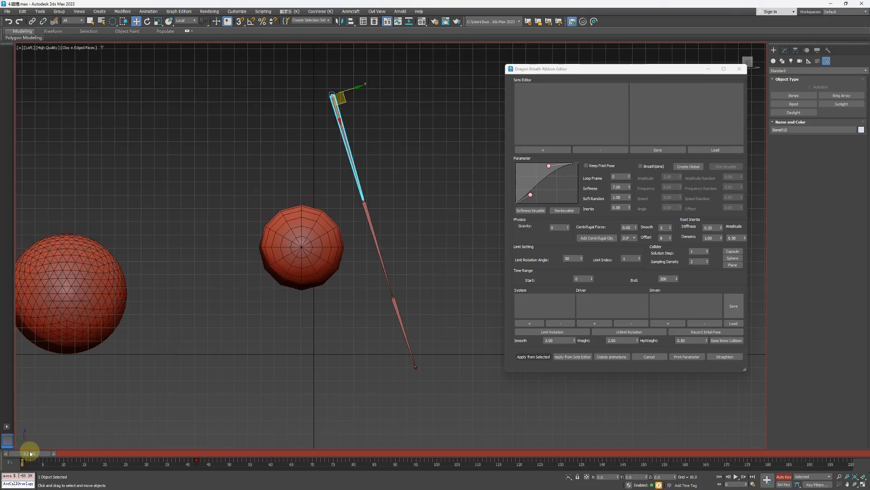
Step: At frame 42, move the root bone toward the sphere so the chain crosses the capsule, and return to frame 0
{"action": "left_click_drag", "start_coordinate": [29, 453], "coordinate": [197, 453]}
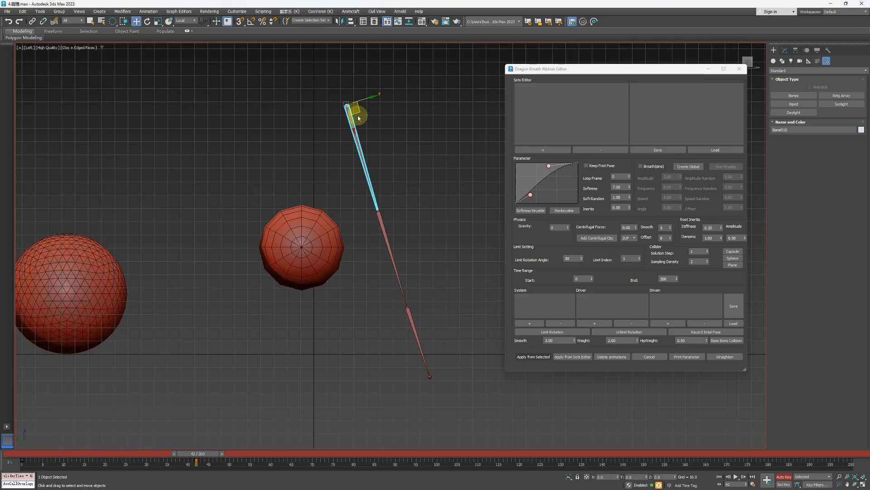
{"action": "left_click_drag", "start_coordinate": [352, 112], "coordinate": [273, 123]}
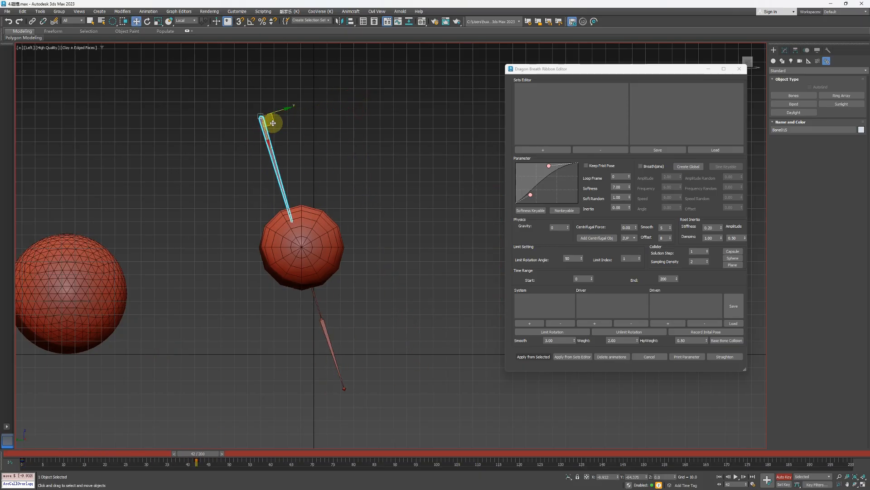
{"action": "left_click_drag", "start_coordinate": [215, 454], "coordinate": [2, 347]}
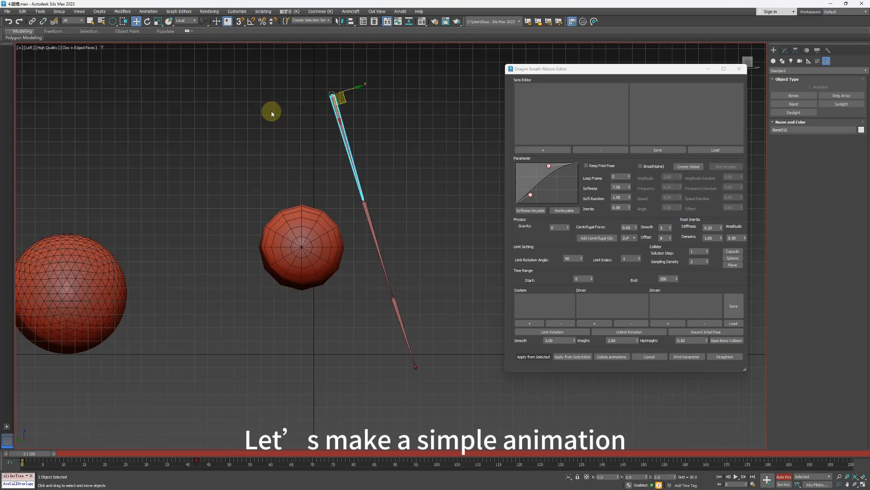
Step: Select the whole new bone chain, set Sampling Density to 5 and bake its collision animation
{"action": "left_click", "coordinate": [377, 92]}
{"action": "double_click", "coordinate": [335, 102]}
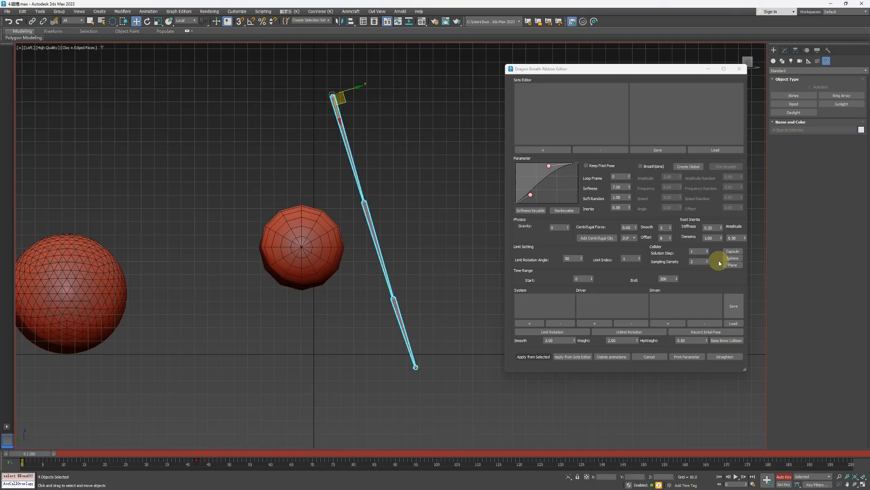
{"action": "left_click", "coordinate": [700, 261]}
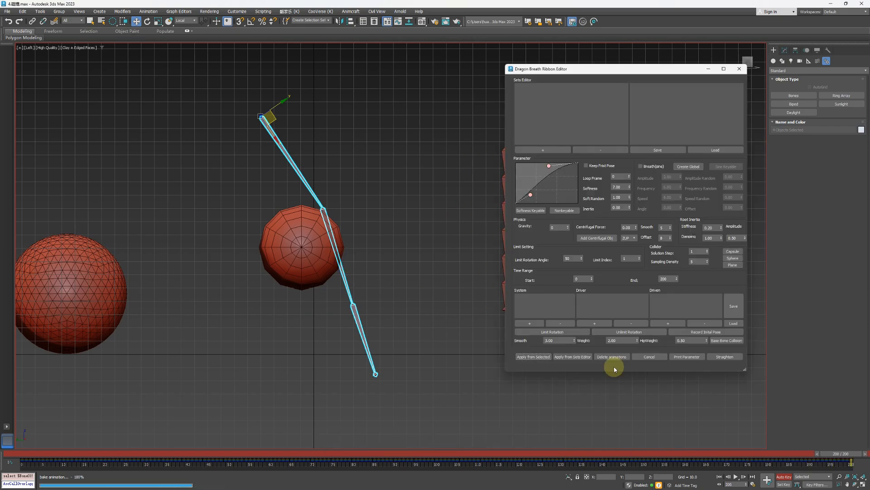
Step: Scrub the baked animation back to frame 0 and examine the chain's movement toward the capsule over the first frames
{"action": "left_click_drag", "start_coordinate": [838, 455], "coordinate": [16, 453]}
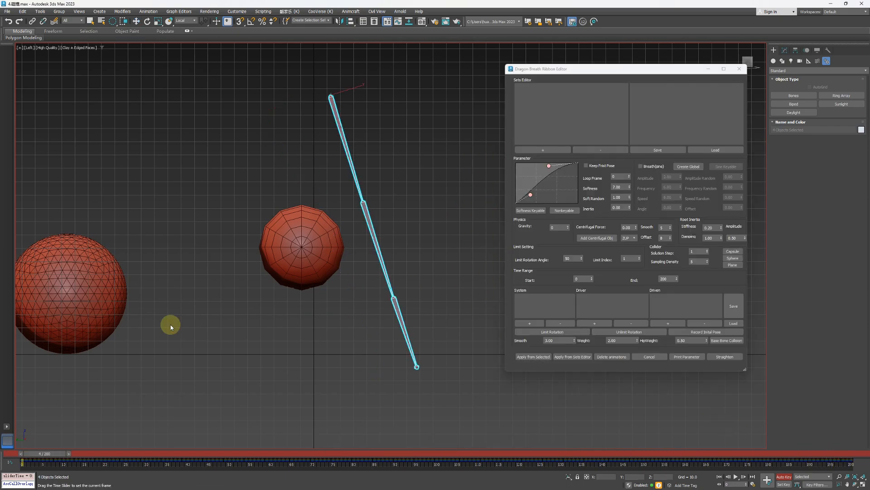
{"action": "key", "text": "w"}
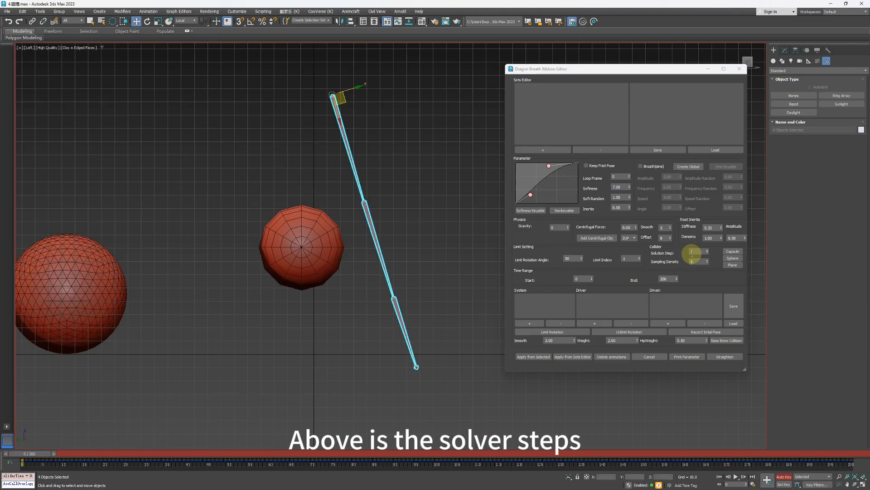
{"action": "middle_click_drag", "start_coordinate": [343, 209], "coordinate": [340, 213]}
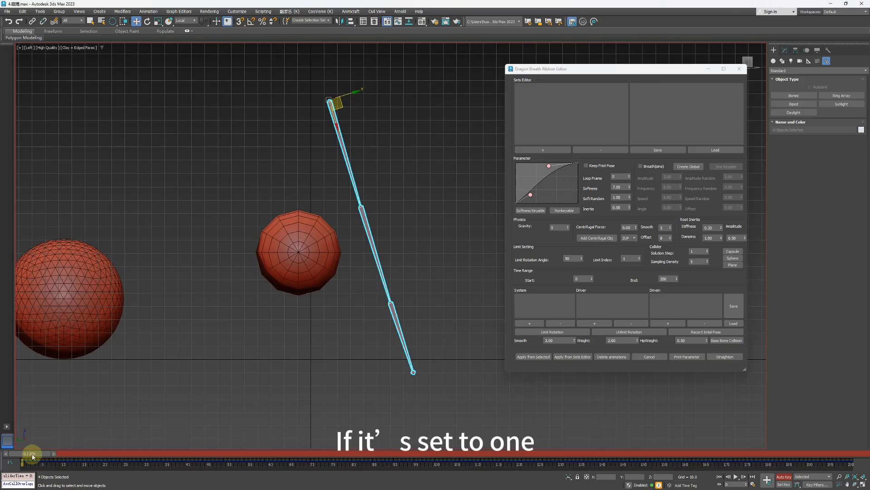
{"action": "left_click_drag", "start_coordinate": [40, 455], "coordinate": [18, 450]}
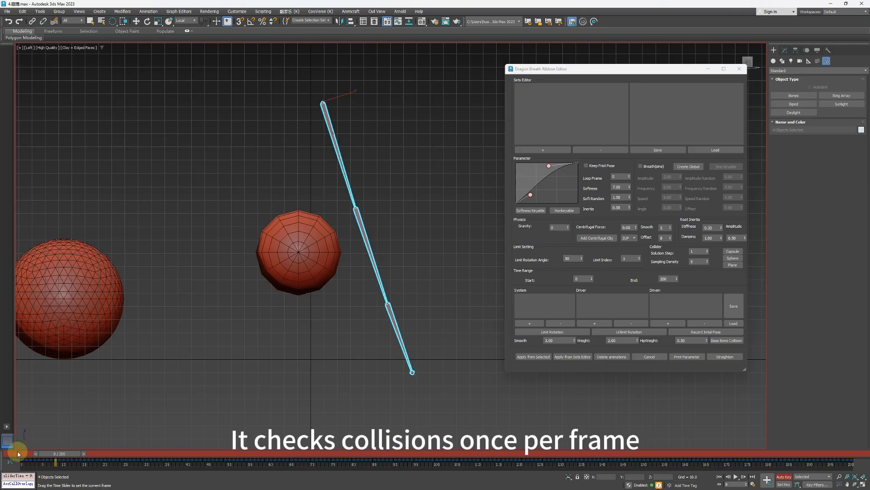
{"action": "left_click", "coordinate": [281, 244]}
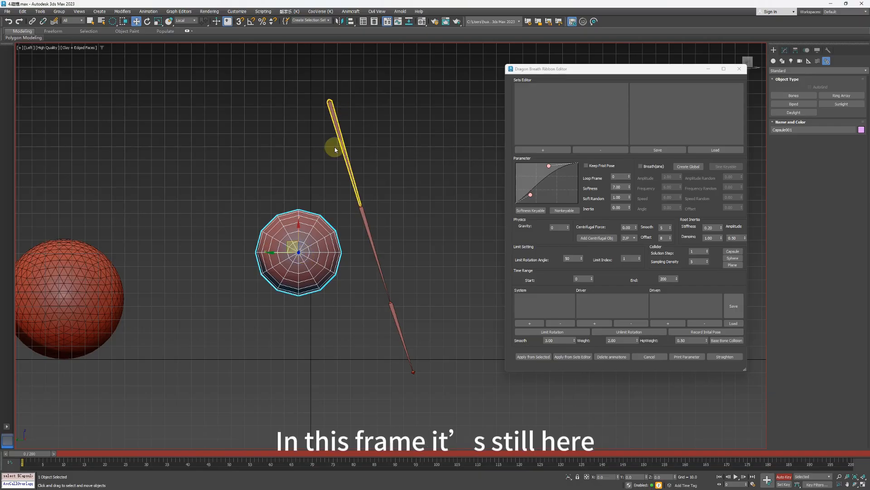
{"action": "left_click", "coordinate": [332, 104]}
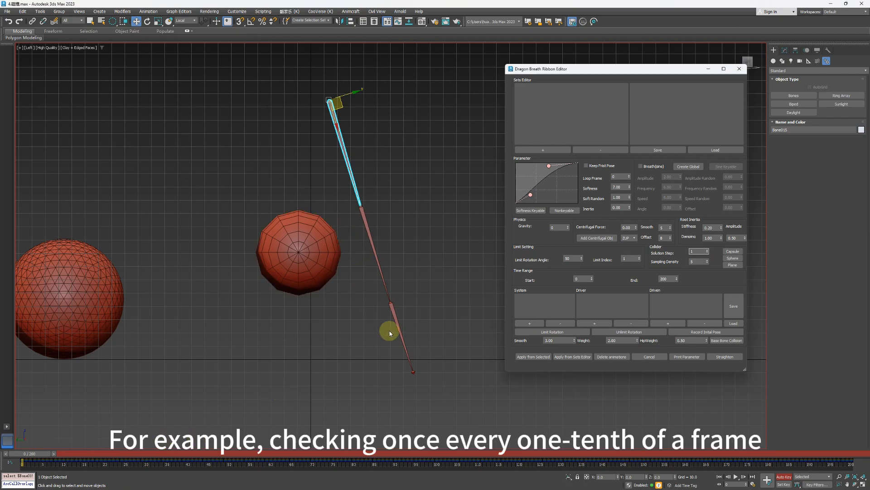
{"action": "middle_click_drag", "start_coordinate": [341, 278], "coordinate": [337, 278]}
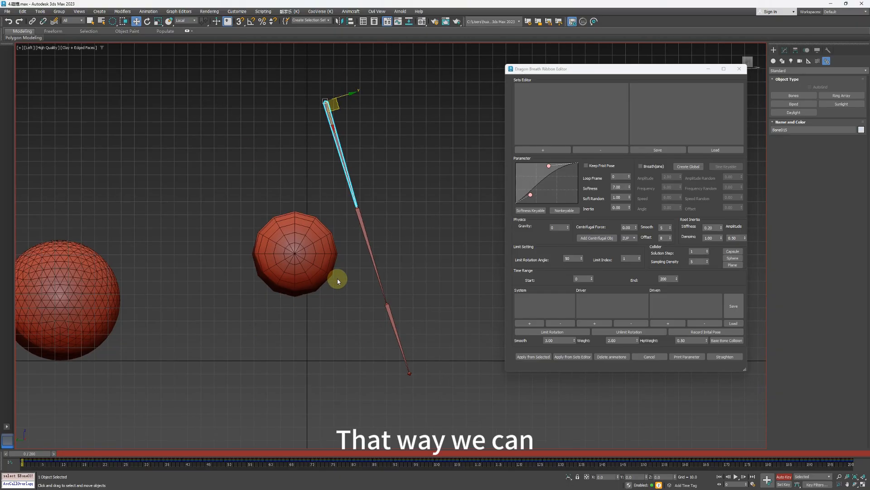
Step: Undo the collision bake and delete the bone chain's existing movement keys
{"action": "key", "text": "ctrl+z"}
{"action": "key", "text": "ctrl+z"}
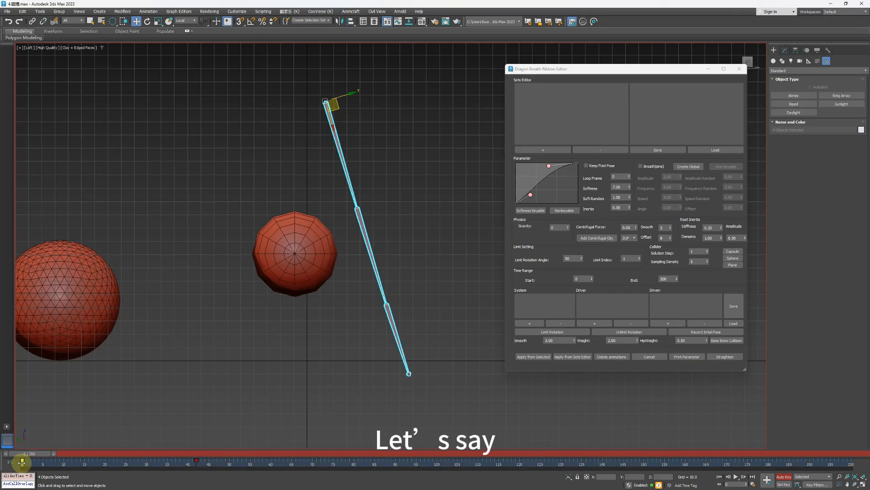
{"action": "left_click_drag", "start_coordinate": [21, 462], "coordinate": [89, 463]}
{"action": "left_click_drag", "start_coordinate": [32, 454], "coordinate": [56, 458]}
{"action": "left_click_drag", "start_coordinate": [112, 463], "coordinate": [88, 466]}
{"action": "key", "text": "Delete"}
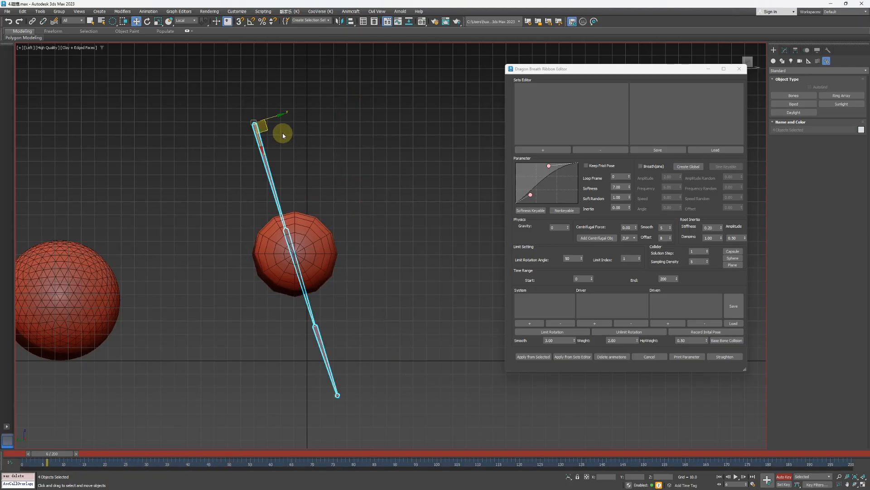
Step: Key the bone chain at frame 6 beside the capsule, on the side away from the sphere, and delete the extra key
{"action": "left_click_drag", "start_coordinate": [266, 129], "coordinate": [323, 122]}
{"action": "left_click", "coordinate": [53, 460]}
{"action": "left_click_drag", "start_coordinate": [55, 453], "coordinate": [113, 459]}
{"action": "key", "text": "Delete"}
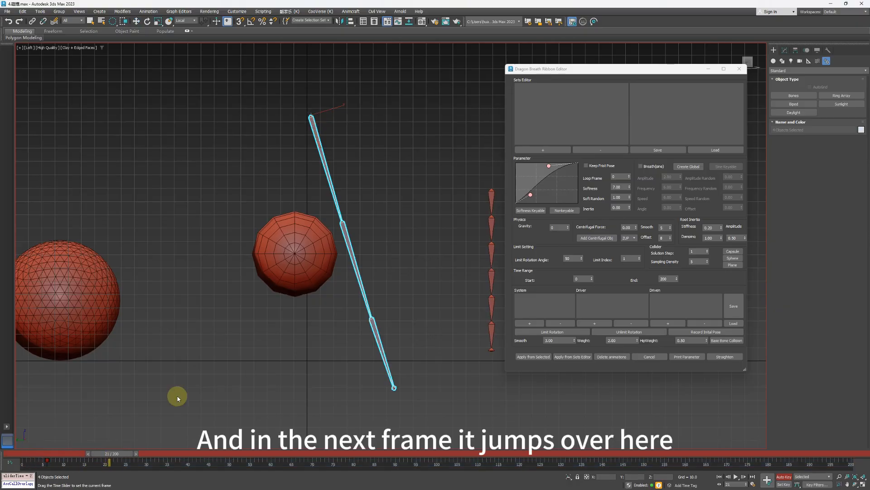
{"action": "key", "text": "w"}
{"action": "left_click_drag", "start_coordinate": [324, 122], "coordinate": [231, 151]}
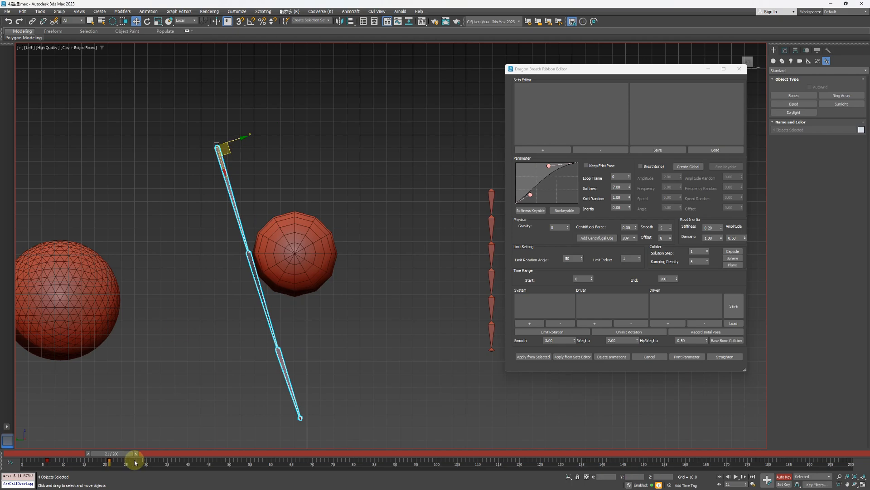
{"action": "key", "text": "ctrl+z"}
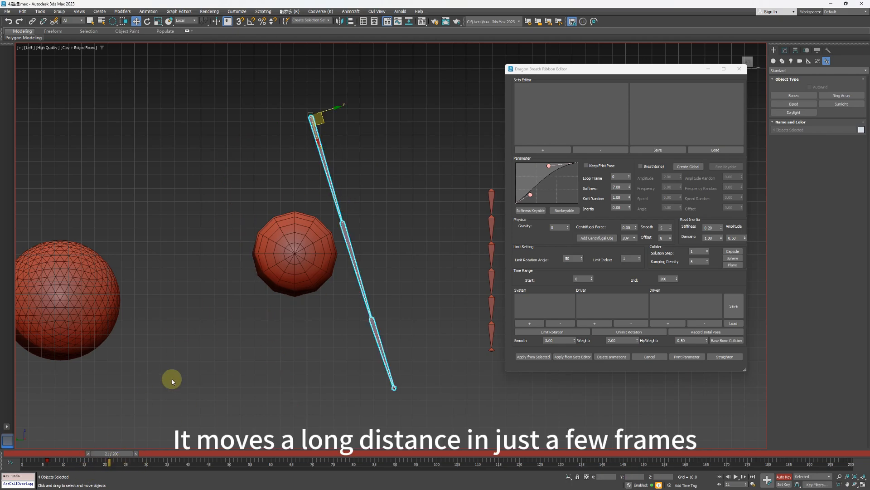
Step: At frame 10, move the bone chain across to the sphere side of the capsule, and return to frame 0
{"action": "left_click_drag", "start_coordinate": [121, 454], "coordinate": [78, 455]}
{"action": "left_click_drag", "start_coordinate": [319, 119], "coordinate": [205, 163]}
{"action": "left_click_drag", "start_coordinate": [73, 454], "coordinate": [22, 455]}
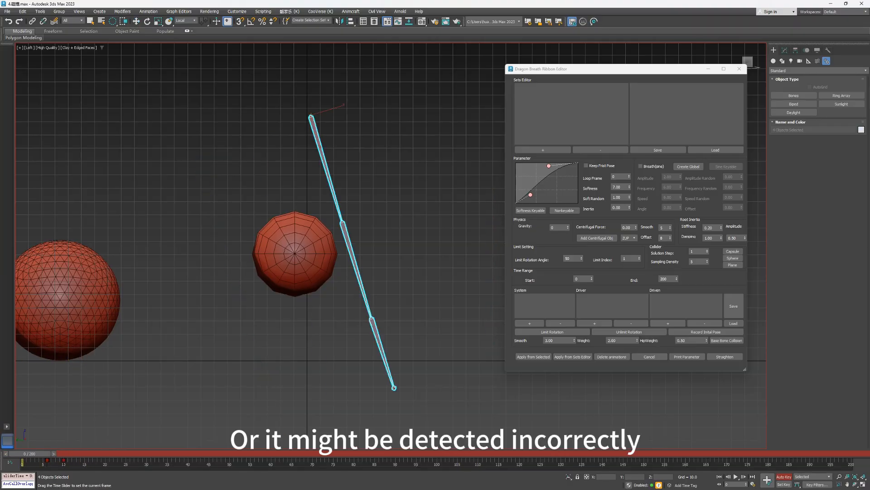
Step: Reselect the whole bone chain, set Solution Step to 10 and bake its collision animation
{"action": "left_click", "coordinate": [361, 136]}
{"action": "double_click", "coordinate": [311, 120]}
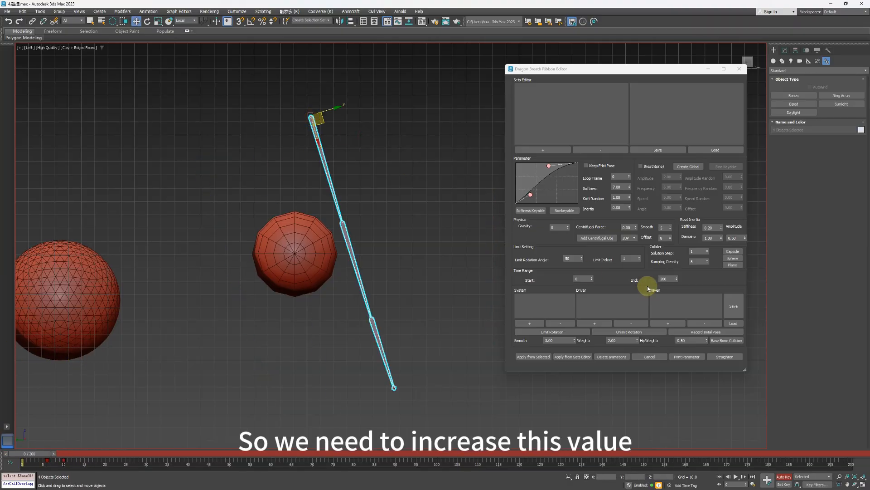
{"action": "type", "text": "10"}
{"action": "key", "text": "Return"}
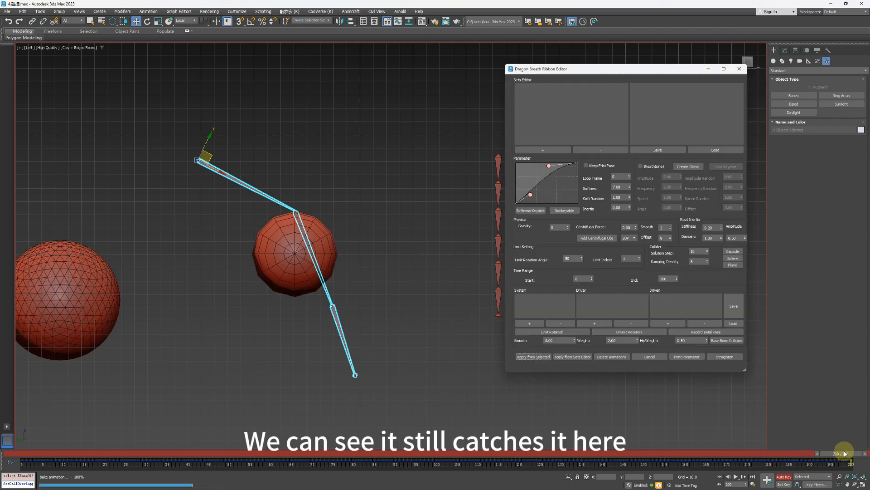
Step: Scrub through the new bake back to frame 0 to examine how the fast-moving chain collides with the capsule
{"action": "left_click_drag", "start_coordinate": [844, 451], "coordinate": [223, 329]}
{"action": "key", "text": "w"}
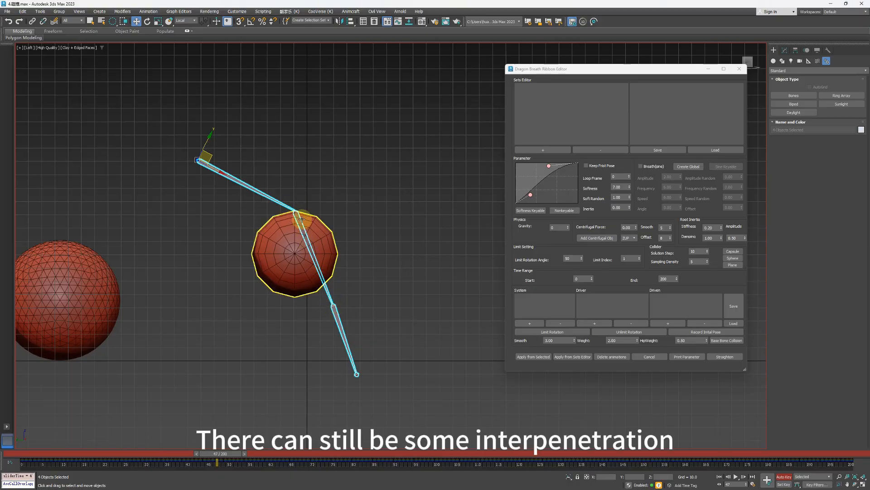
{"action": "left_click_drag", "start_coordinate": [233, 452], "coordinate": [28, 454]}
{"action": "mouse_move", "coordinate": [38, 356]}
{"action": "left_mouse_down"}
{"action": "mouse_move", "coordinate": [242, 356]}
{"action": "mouse_move", "coordinate": [41, 355]}
{"action": "mouse_move", "coordinate": [135, 346]}
{"action": "mouse_move", "coordinate": [28, 344]}
{"action": "mouse_move", "coordinate": [342, 346]}
{"action": "mouse_move", "coordinate": [27, 348]}
{"action": "left_mouse_up"}
{"action": "key", "text": "w"}
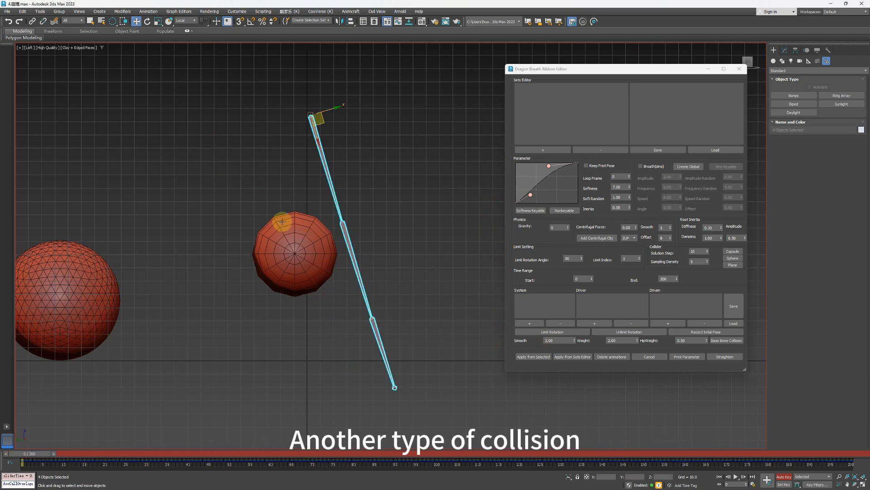
Step: Move the vertical bone chain away from the horizontal chain, placing it beside the capsule with Auto Key off
{"action": "middle_click_drag", "start_coordinate": [385, 214], "coordinate": [241, 204]}
{"action": "scroll", "coordinate": [280, 204], "scroll_direction": "down", "scroll_amount": 3}
{"action": "scroll", "coordinate": [359, 202], "scroll_direction": "up", "scroll_amount": 3}
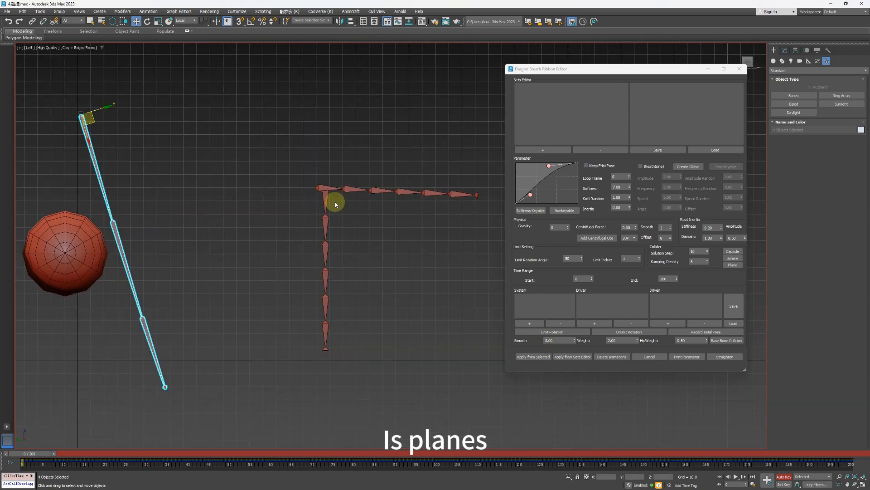
{"action": "left_click", "coordinate": [327, 199]}
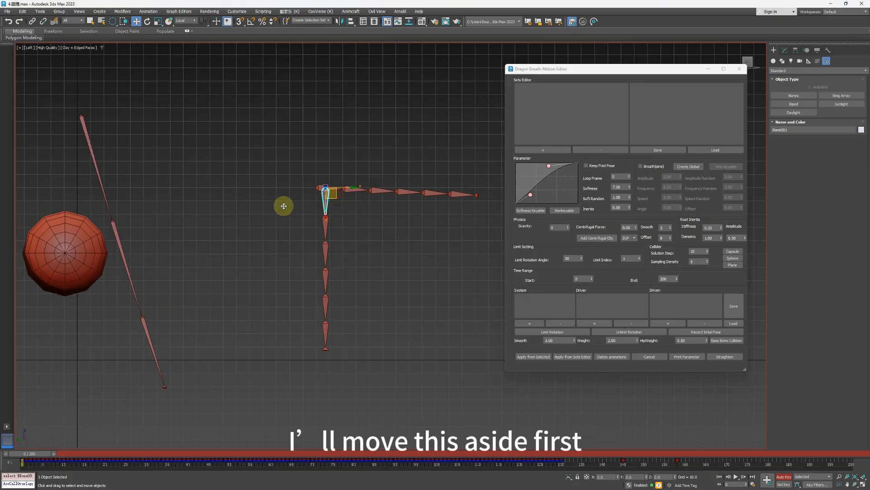
{"action": "left_click_drag", "start_coordinate": [336, 194], "coordinate": [179, 221]}
{"action": "key", "text": "ctrl+z"}
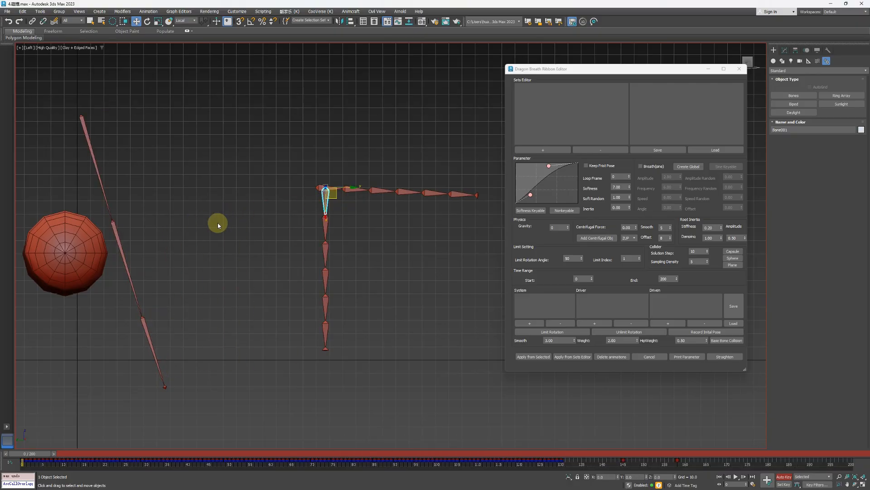
{"action": "left_click_drag", "start_coordinate": [334, 200], "coordinate": [113, 229]}
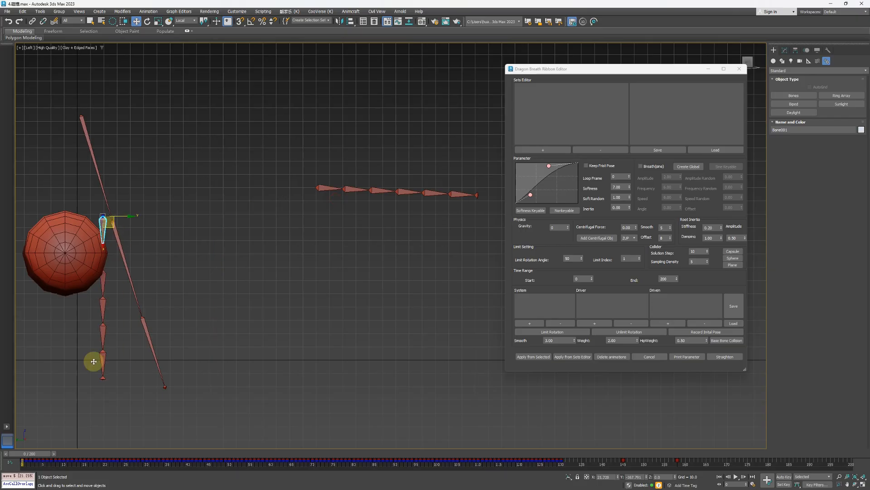
Step: Select the whole horizontal bone chain and scrub the timeline back to frame 0 to examine its swinging animation
{"action": "left_click_drag", "start_coordinate": [30, 454], "coordinate": [1, 447]}
{"action": "left_click_drag", "start_coordinate": [1, 408], "coordinate": [1, 349]}
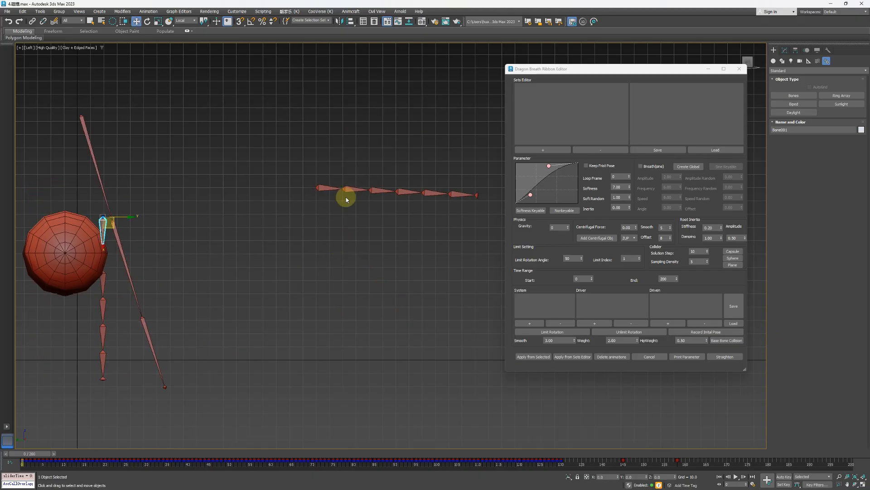
{"action": "double_click", "coordinate": [318, 187]}
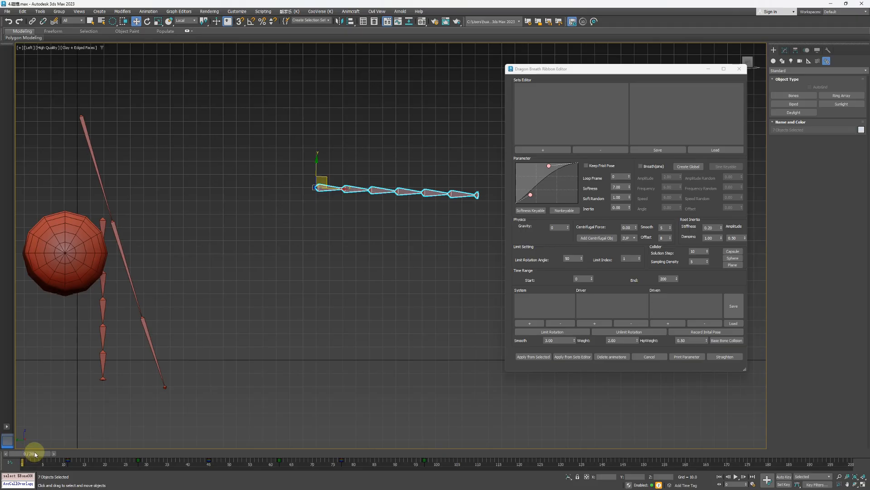
{"action": "mouse_move", "coordinate": [36, 453]}
{"action": "left_mouse_down"}
{"action": "mouse_move", "coordinate": [719, 455]}
{"action": "mouse_move", "coordinate": [27, 453]}
{"action": "left_mouse_up"}
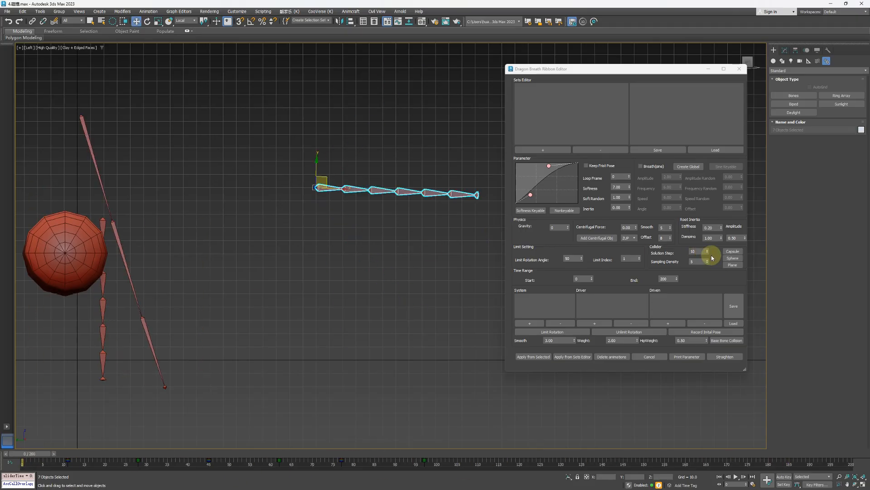
Step: Add a plane collider and move it beneath the horizontal bone chain
{"action": "left_click", "coordinate": [727, 265]}
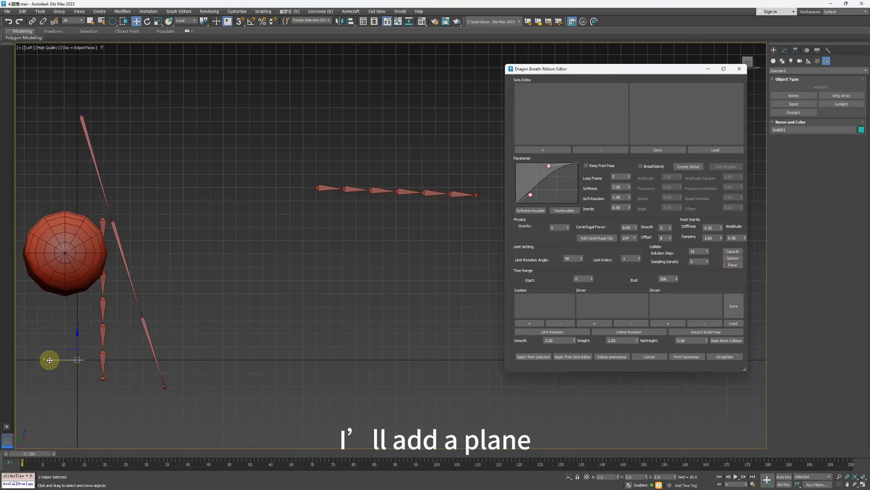
{"action": "left_click_drag", "start_coordinate": [49, 360], "coordinate": [312, 362]}
{"action": "key", "text": "p"}
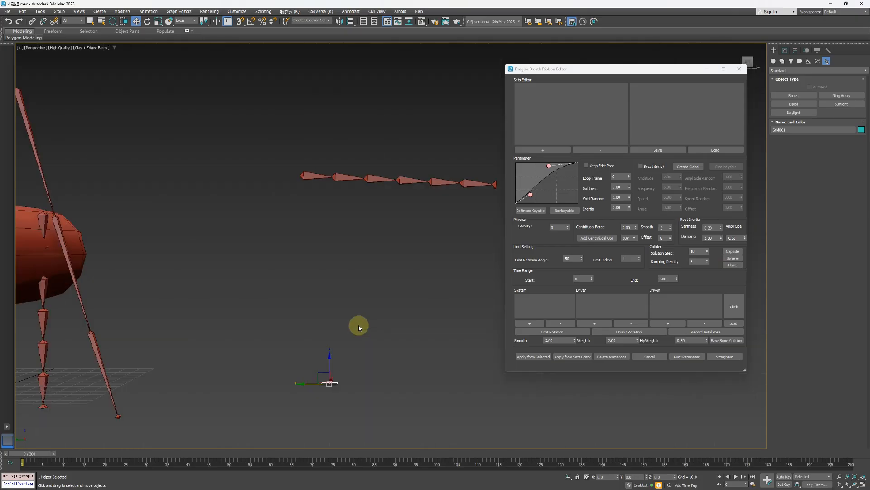
Step: Scale the plane collider up uniformly to about twenty times its size so it spans the area under the chain
{"action": "key", "text": "r"}
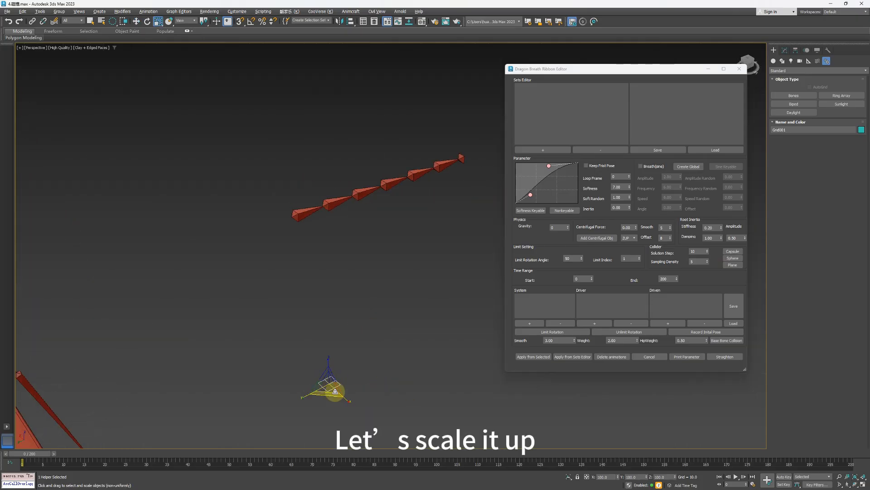
{"action": "left_click_drag", "start_coordinate": [311, 388], "coordinate": [214, 205]}
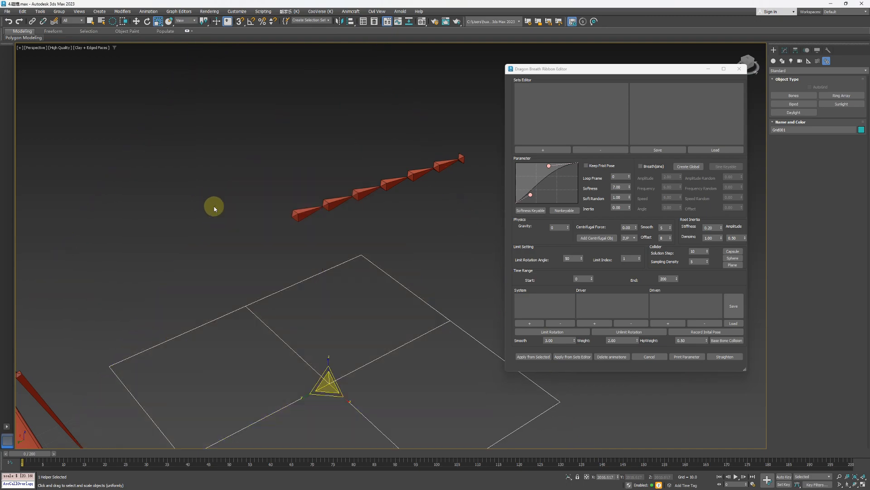
{"action": "middle_click_drag", "start_coordinate": [392, 357], "coordinate": [356, 357], "text": "alt"}
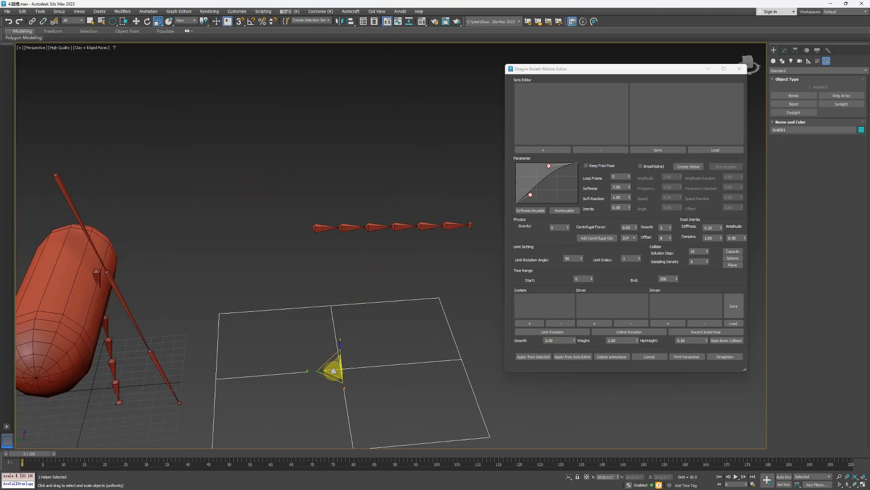
{"action": "mouse_move", "coordinate": [336, 368]}
{"action": "left_mouse_down"}
{"action": "mouse_move", "coordinate": [326, 360]}
{"action": "mouse_move", "coordinate": [332, 370]}
{"action": "left_mouse_up"}
Step: Raise the plane collider closer to the underside of the horizontal chain, checking its height against the chain's swing
{"action": "key", "text": "w"}
{"action": "middle_click_drag", "start_coordinate": [362, 330], "coordinate": [361, 309], "text": "alt"}
{"action": "left_click_drag", "start_coordinate": [362, 343], "coordinate": [361, 285]}
{"action": "key", "text": "l"}
{"action": "middle_click_drag", "start_coordinate": [387, 203], "coordinate": [384, 217]}
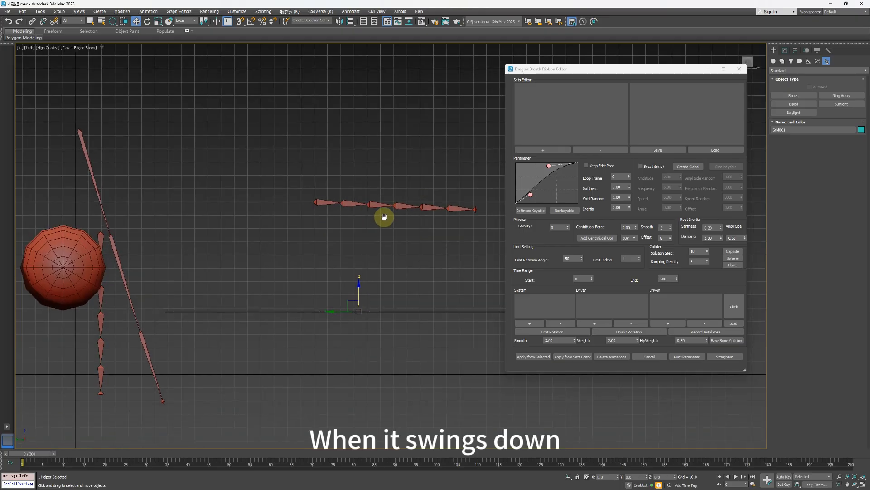
{"action": "left_click_drag", "start_coordinate": [42, 455], "coordinate": [23, 456]}
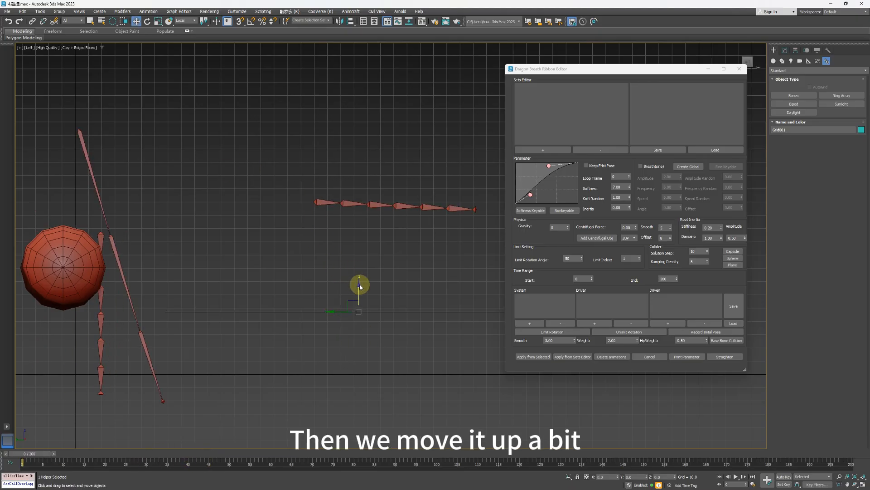
{"action": "left_click", "coordinate": [353, 311]}
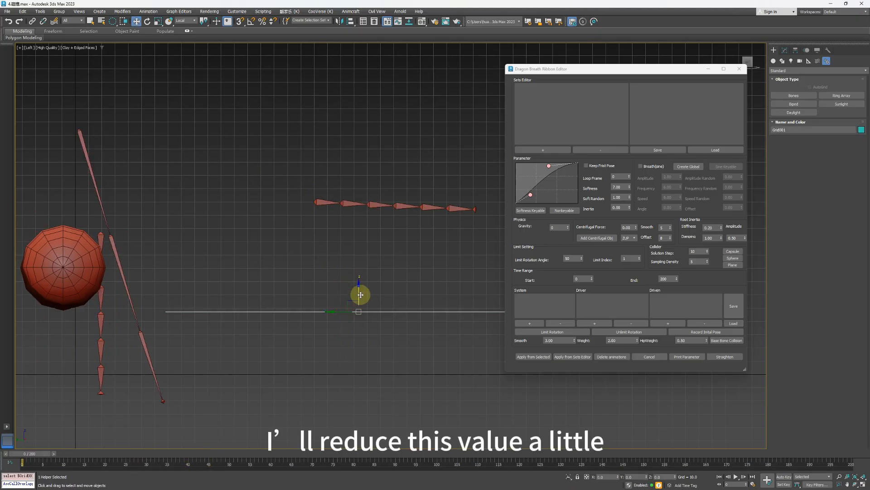
{"action": "left_click_drag", "start_coordinate": [358, 276], "coordinate": [344, 243]}
Step: Select the whole horizontal bone chain, set Solution Step to 1 and bake its collision animation
{"action": "double_click", "coordinate": [323, 205]}
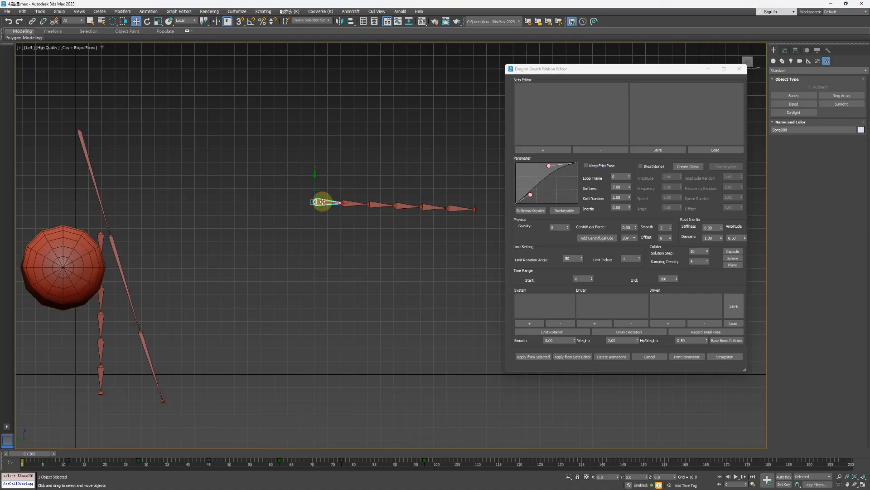
{"action": "double_click", "coordinate": [694, 250]}
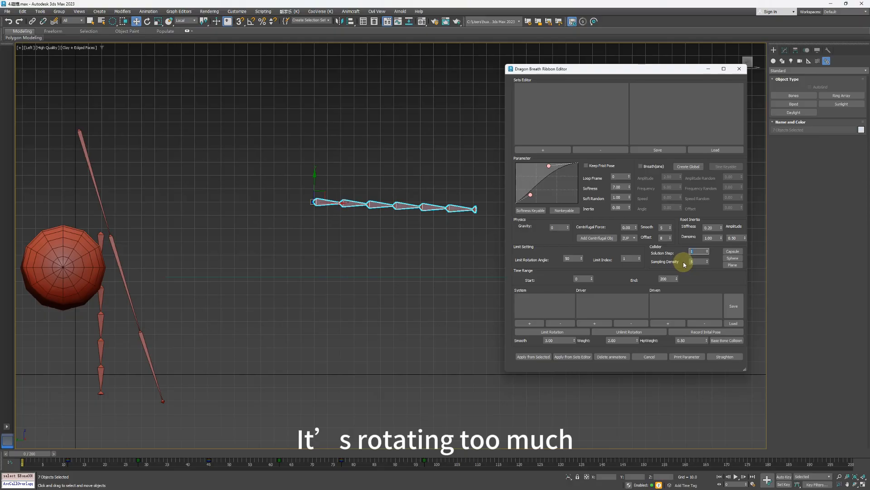
{"action": "left_click", "coordinate": [544, 357]}
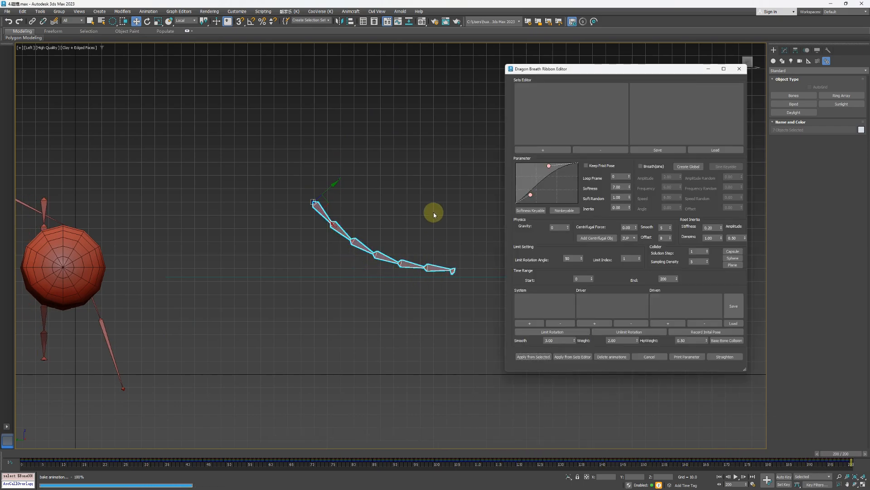
Step: Scrub through the bake back to frame 0 to examine how the swinging chain collides with the plane
{"action": "middle_click_drag", "start_coordinate": [433, 213], "coordinate": [428, 223]}
{"action": "left_click_drag", "start_coordinate": [842, 459], "coordinate": [616, 356]}
{"action": "left_click_drag", "start_coordinate": [685, 356], "coordinate": [59, 351]}
{"action": "middle_click_drag", "start_coordinate": [332, 235], "coordinate": [324, 242]}
Step: Undo the baked collision animation and set Sampling Density to 3
{"action": "key", "text": "ctrl+z"}
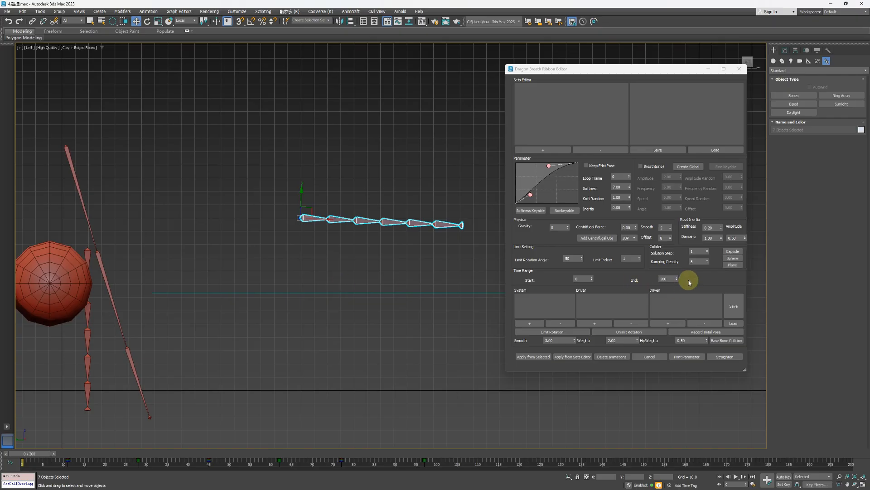
{"action": "left_click", "coordinate": [682, 253]}
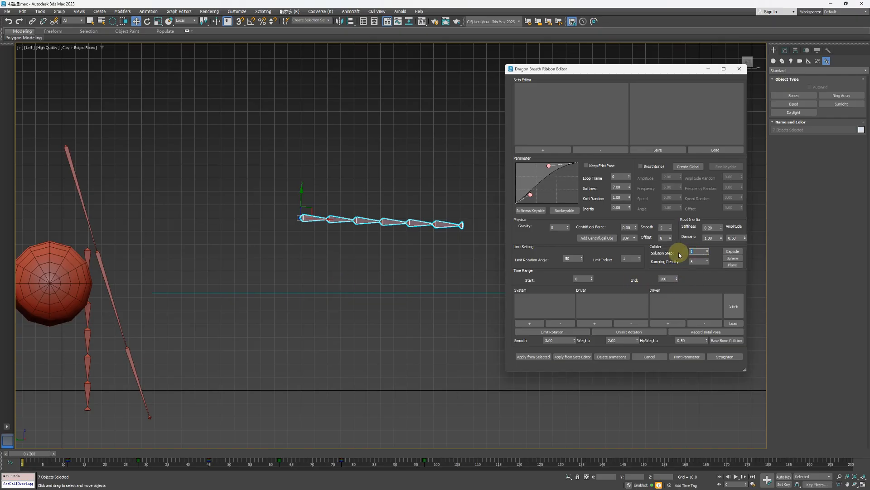
{"action": "left_click", "coordinate": [697, 261]}
{"action": "type", "text": "3"}
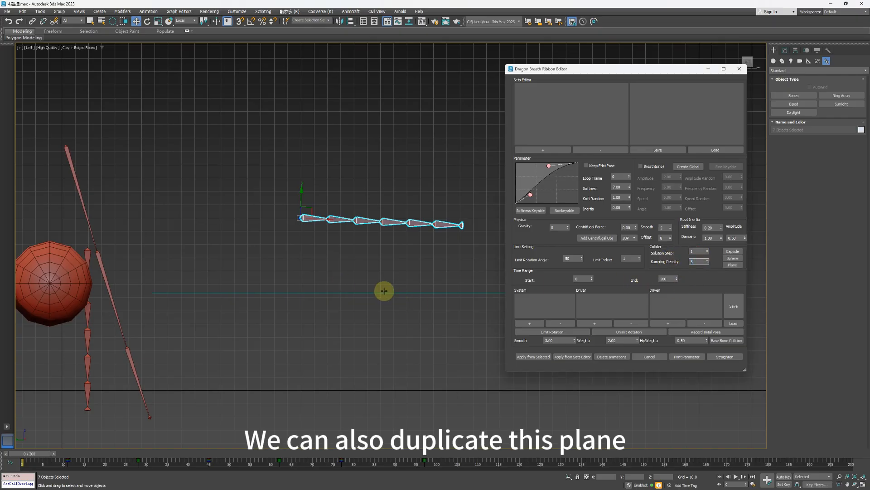
Step: Duplicate the plane collider upward and place the copy a short distance above the horizontal chain
{"action": "left_click", "coordinate": [384, 292]}
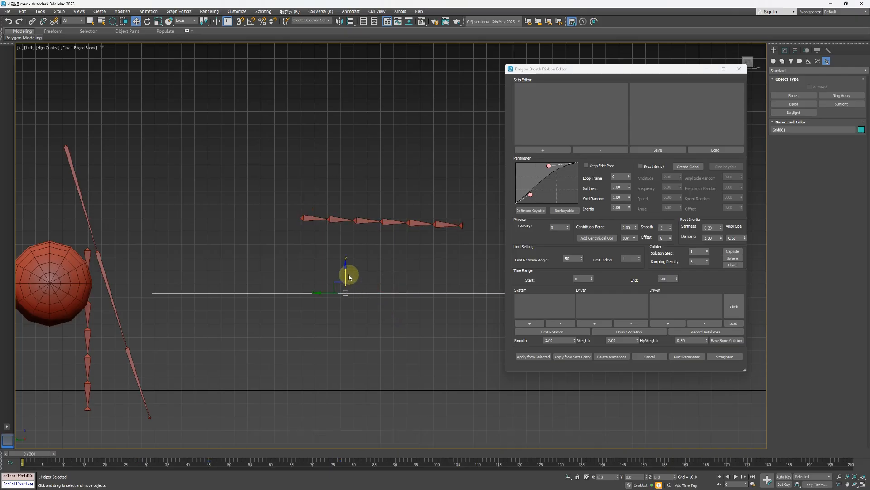
{"action": "mouse_move", "coordinate": [346, 271]}
{"action": "left_mouse_down", "text": "shift"}
{"action": "mouse_move", "coordinate": [355, 95]}
{"action": "mouse_move", "coordinate": [361, 156]}
{"action": "left_mouse_up", "text": "shift"}
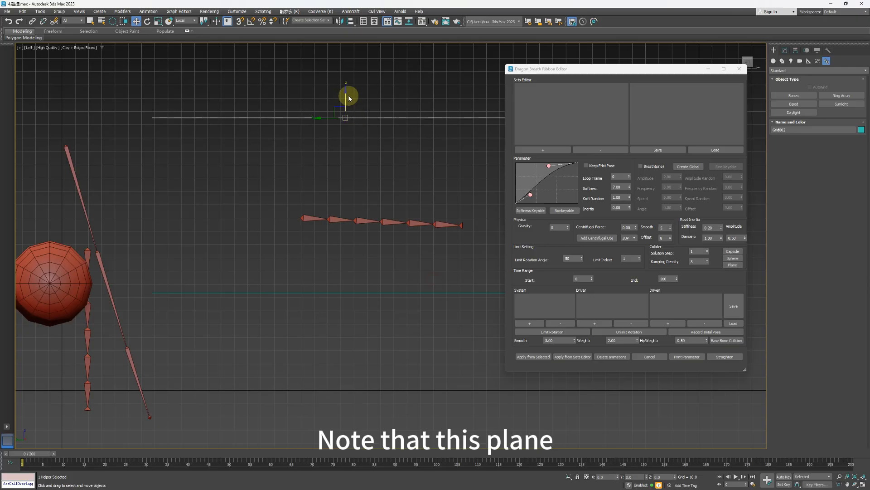
{"action": "left_click_drag", "start_coordinate": [346, 94], "coordinate": [348, 144]}
Step: Flip the duplicated plane upside down so its Z axis points down toward the bone chain
{"action": "key", "text": "e"}
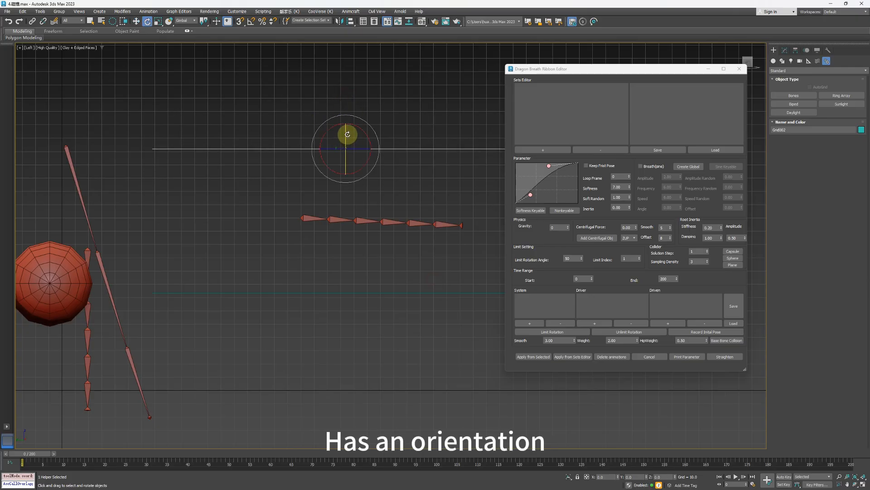
{"action": "key", "text": "p"}
{"action": "middle_click_drag", "start_coordinate": [383, 88], "coordinate": [352, 129], "text": "alt"}
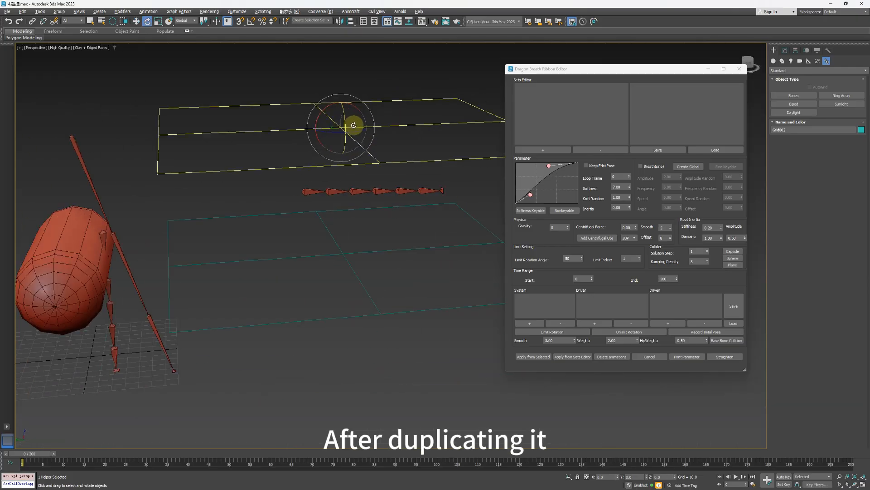
{"action": "left_click_drag", "start_coordinate": [344, 116], "coordinate": [355, 207]}
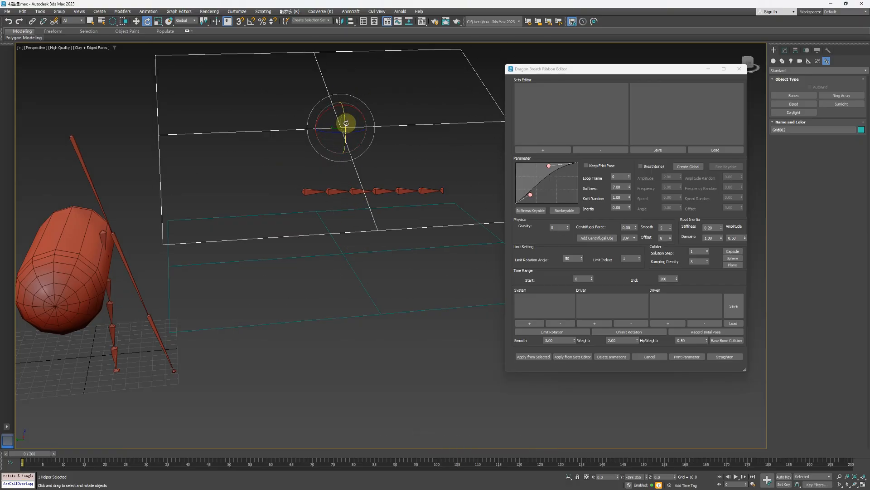
{"action": "left_click_drag", "start_coordinate": [346, 123], "coordinate": [391, 133]}
{"action": "key", "text": "w"}
{"action": "middle_click_drag", "start_coordinate": [403, 176], "coordinate": [343, 150], "text": "alt"}
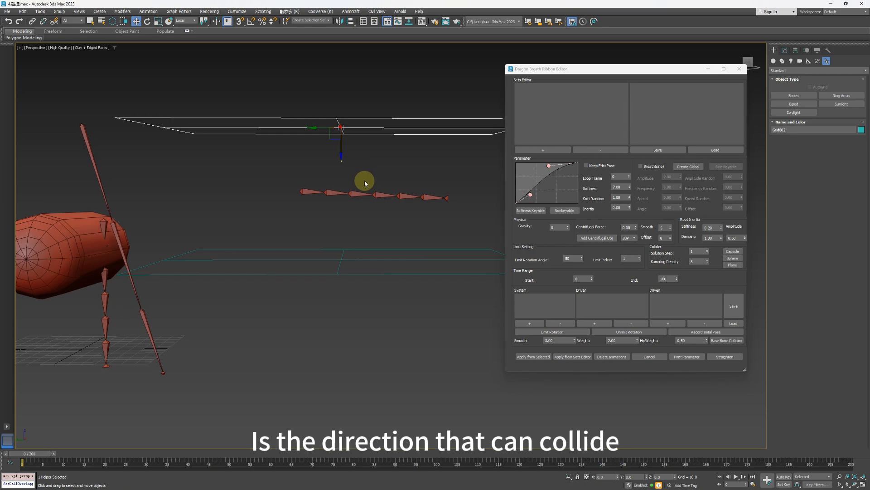
Step: Reselect the whole horizontal bone chain and run the collision solve between the two planes
{"action": "double_click", "coordinate": [303, 190]}
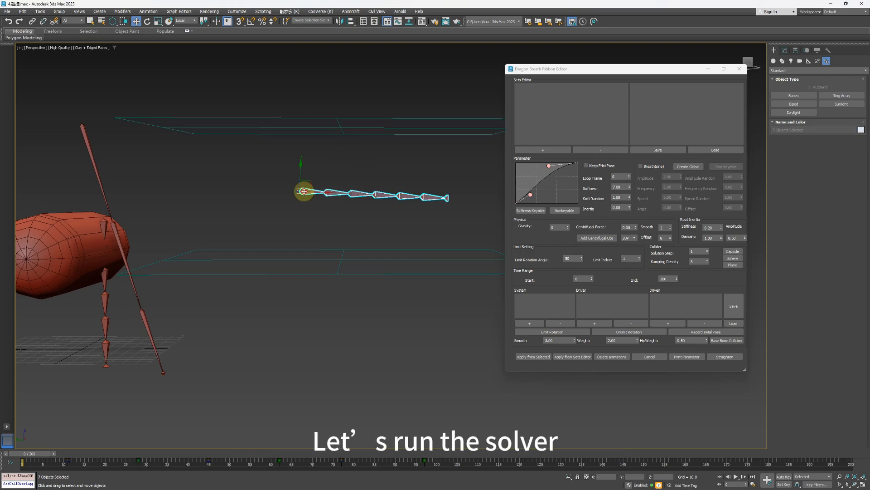
{"action": "left_click", "coordinate": [541, 358]}
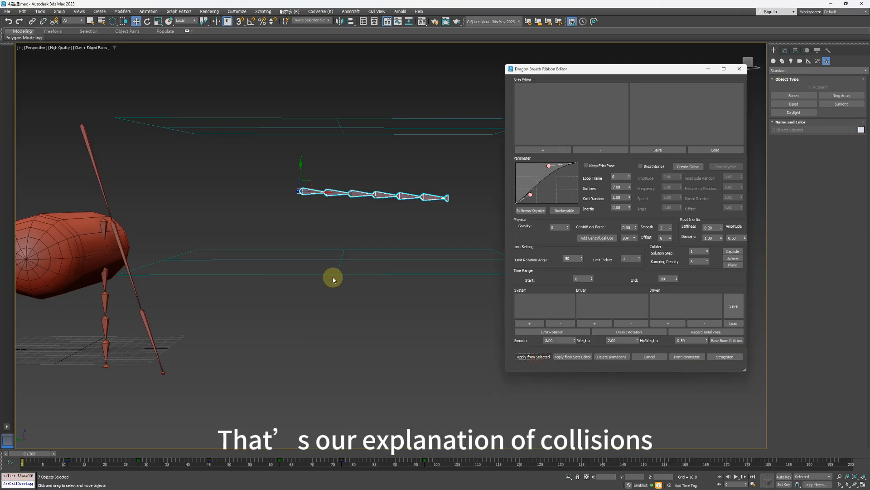